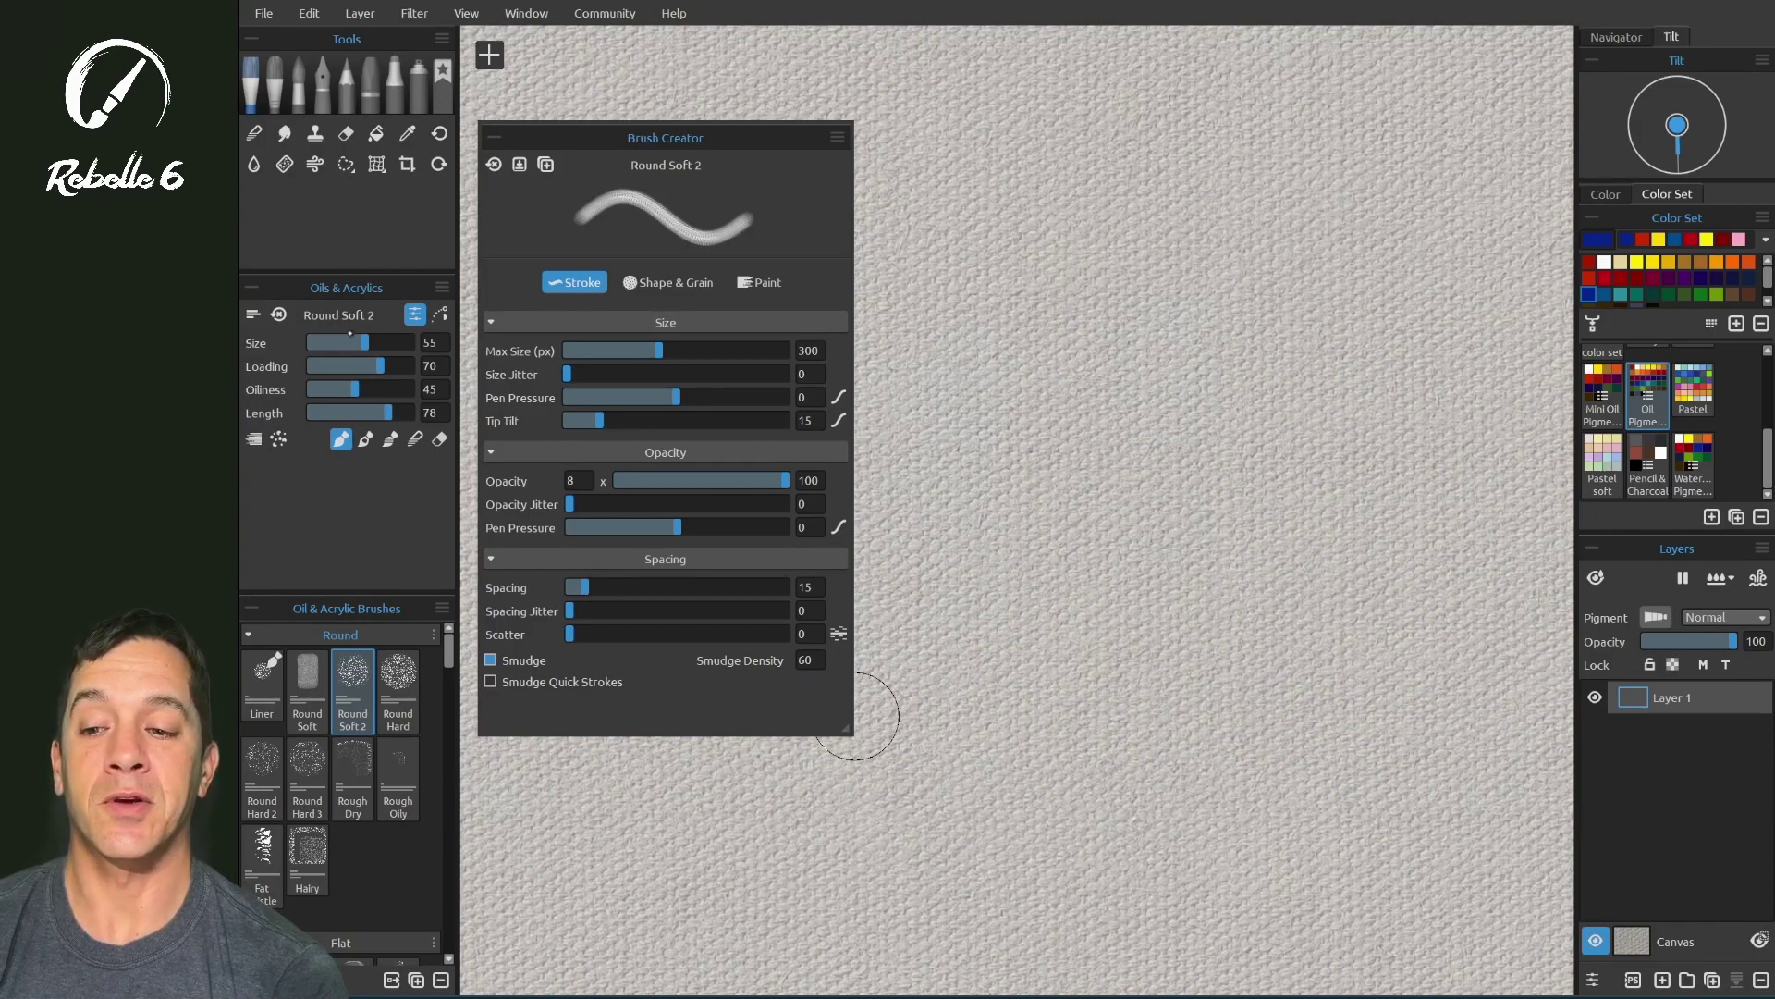
# Max out brush Size, Loading, Oiliness and Length at 100, then paint a wide blue stroke across the top
pyautogui.press(']')
pyautogui.press(']')
pyautogui.press(']')
pyautogui.press(']')
pyautogui.press(']')
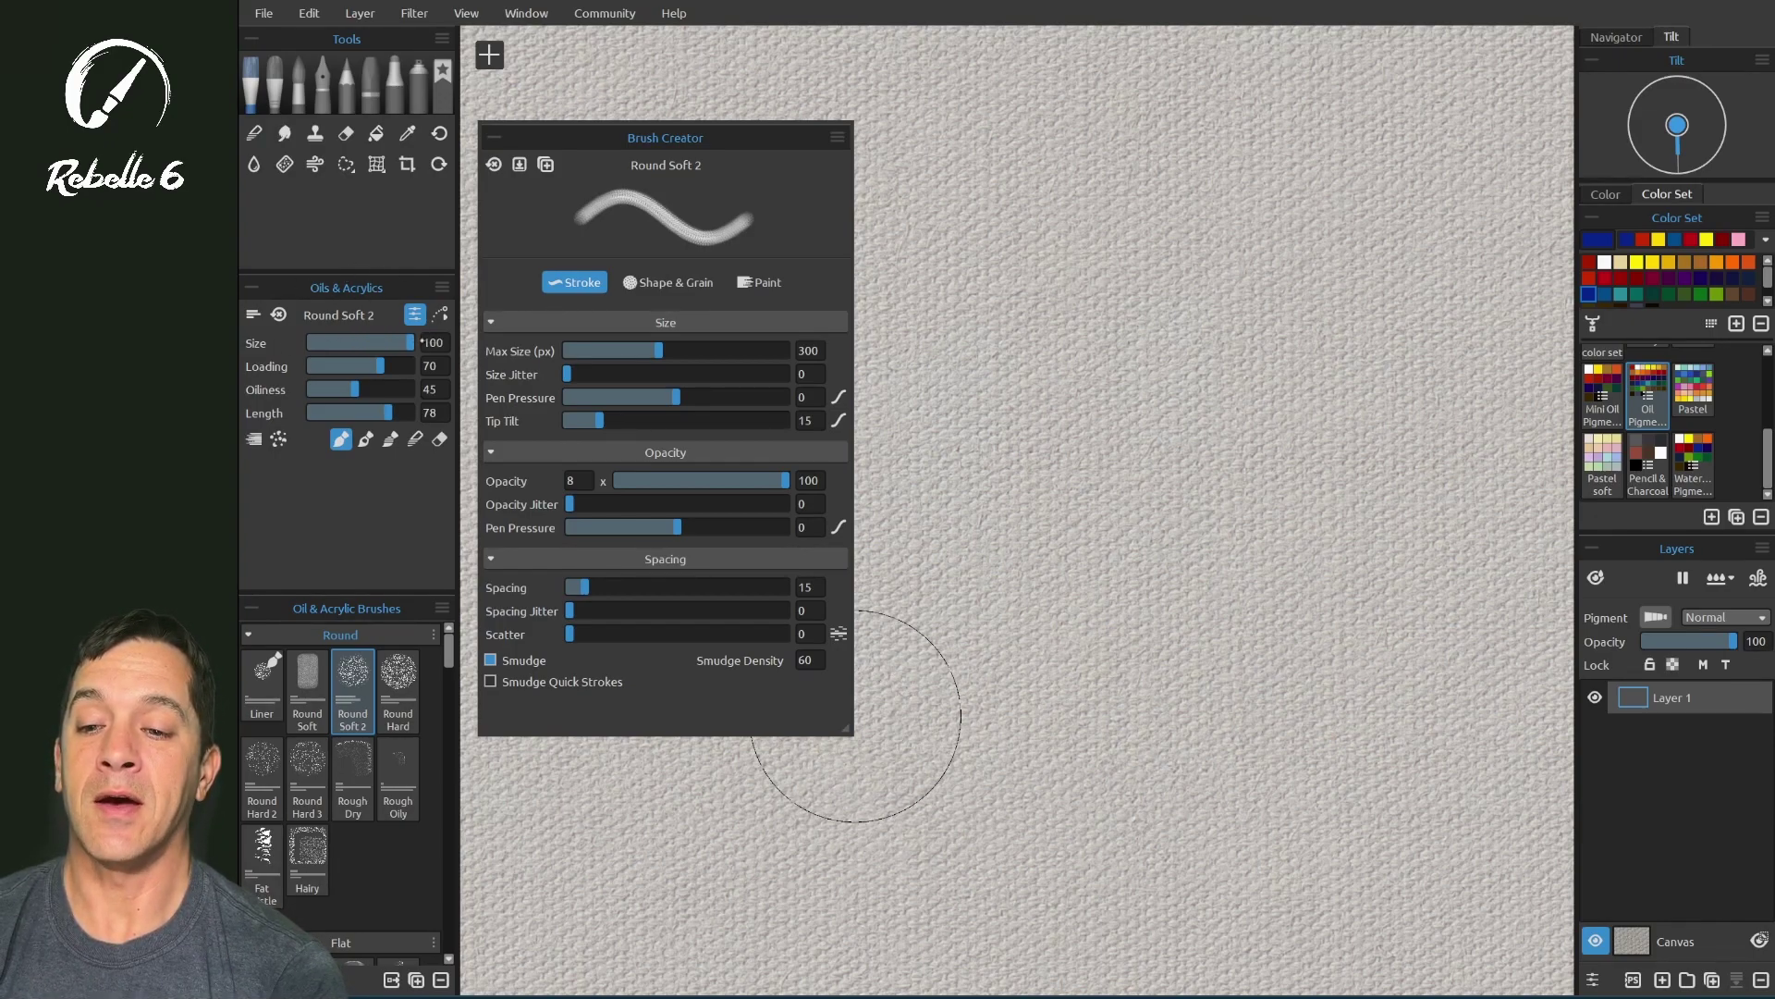
pyautogui.moveTo(379, 366)
pyautogui.mouseDown()
pyautogui.moveTo(407, 366)
pyautogui.moveTo(412, 412)
pyautogui.mouseUp()
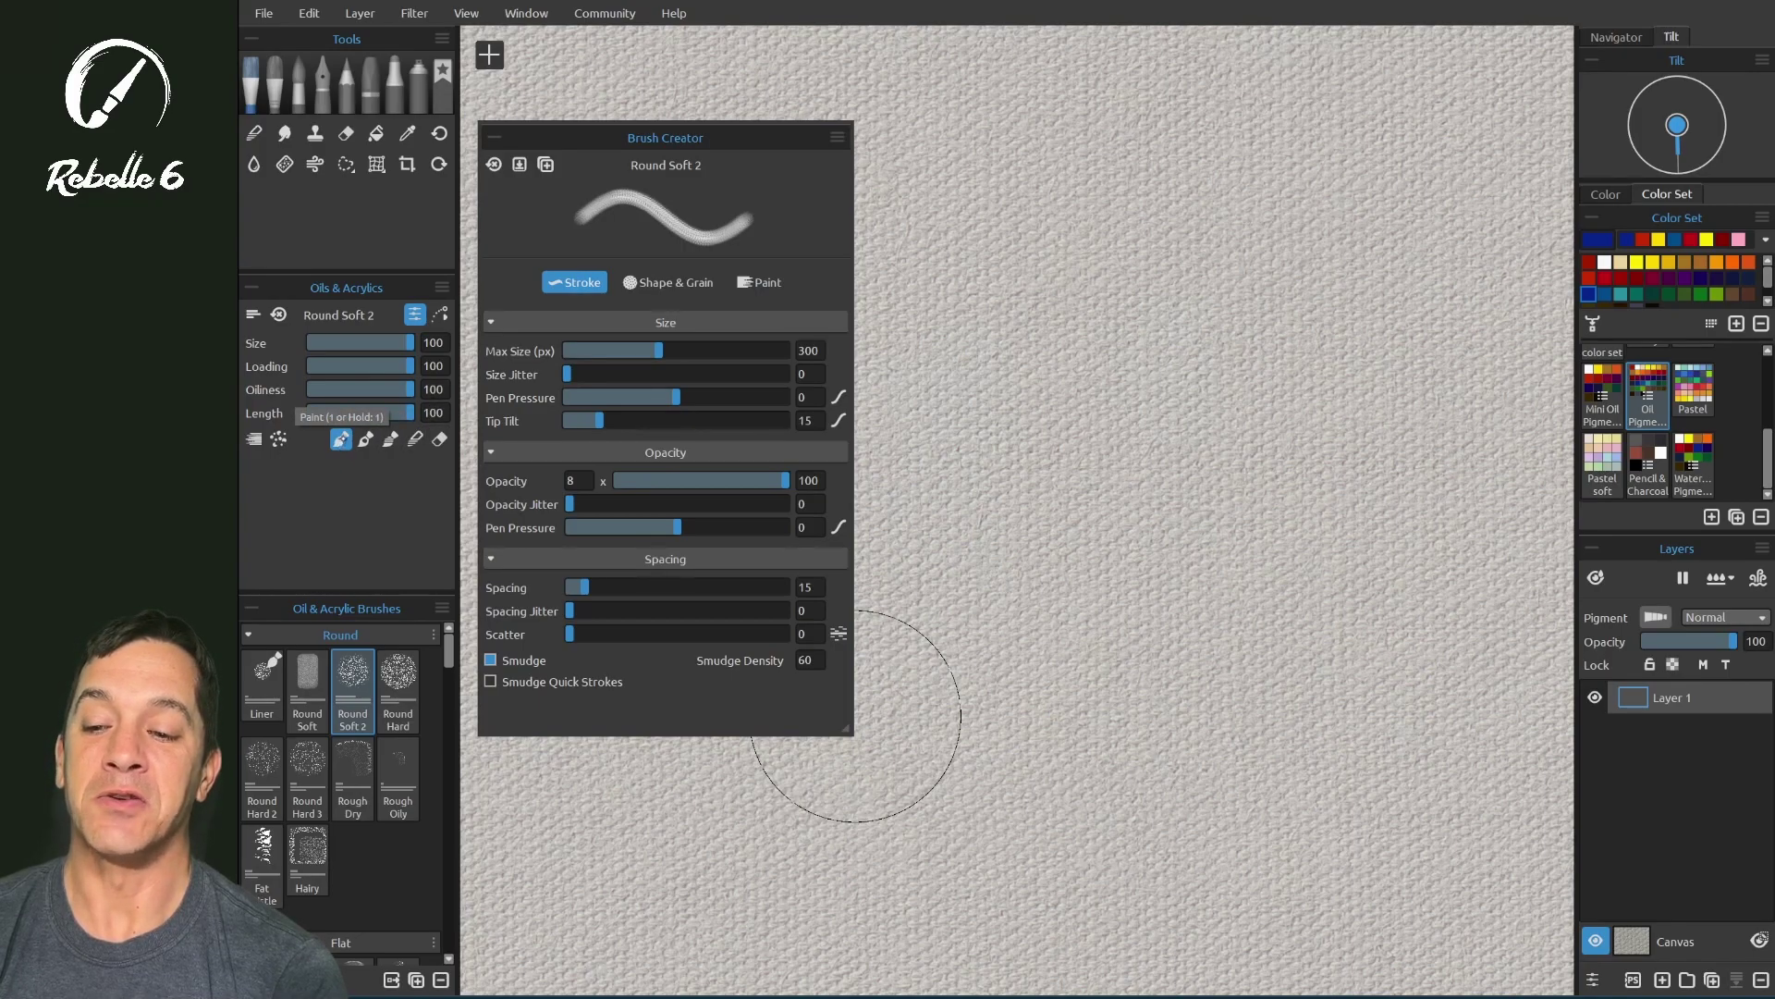
pyautogui.moveTo(962, 206)
pyautogui.mouseDown()
pyautogui.moveTo(1011, 243)
pyautogui.moveTo(1467, 224)
pyautogui.mouseUp()
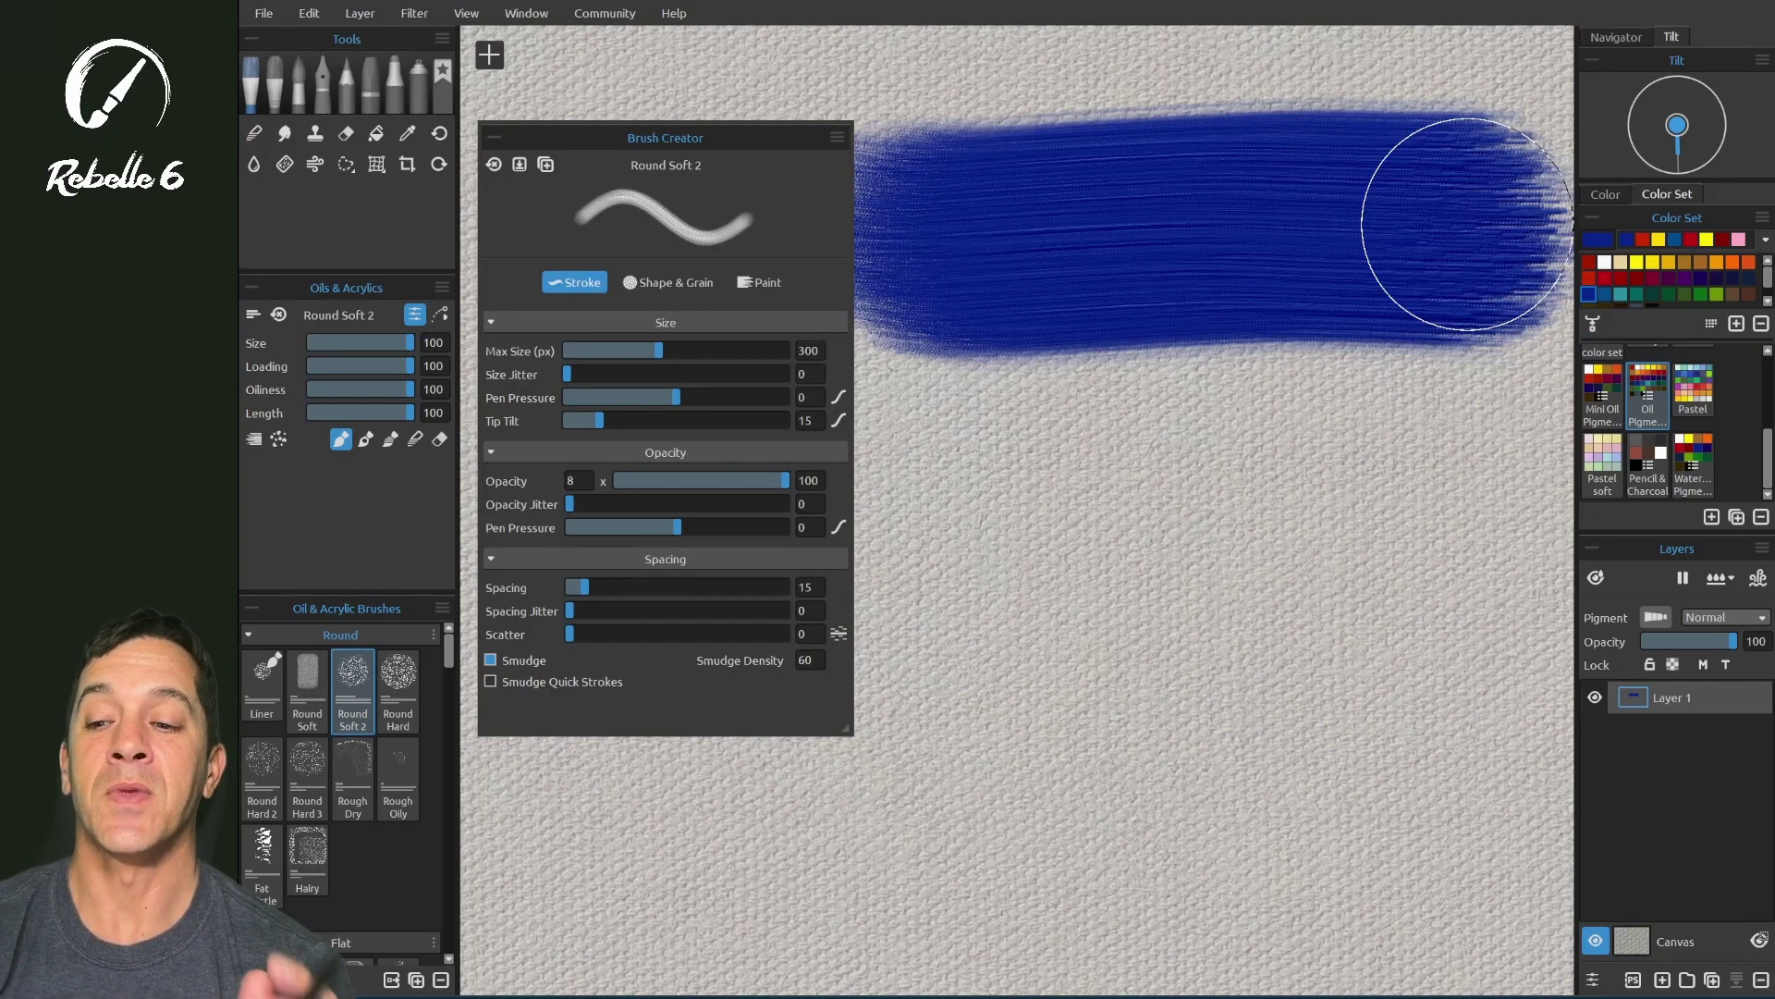
# Lower brush Size to 50, Loading to about half, Oiliness to 44 and Length to 46
pyautogui.press('[')
pyautogui.press('[')
pyautogui.press('[')
pyautogui.press('[')
pyautogui.press('[')
pyautogui.press('[')
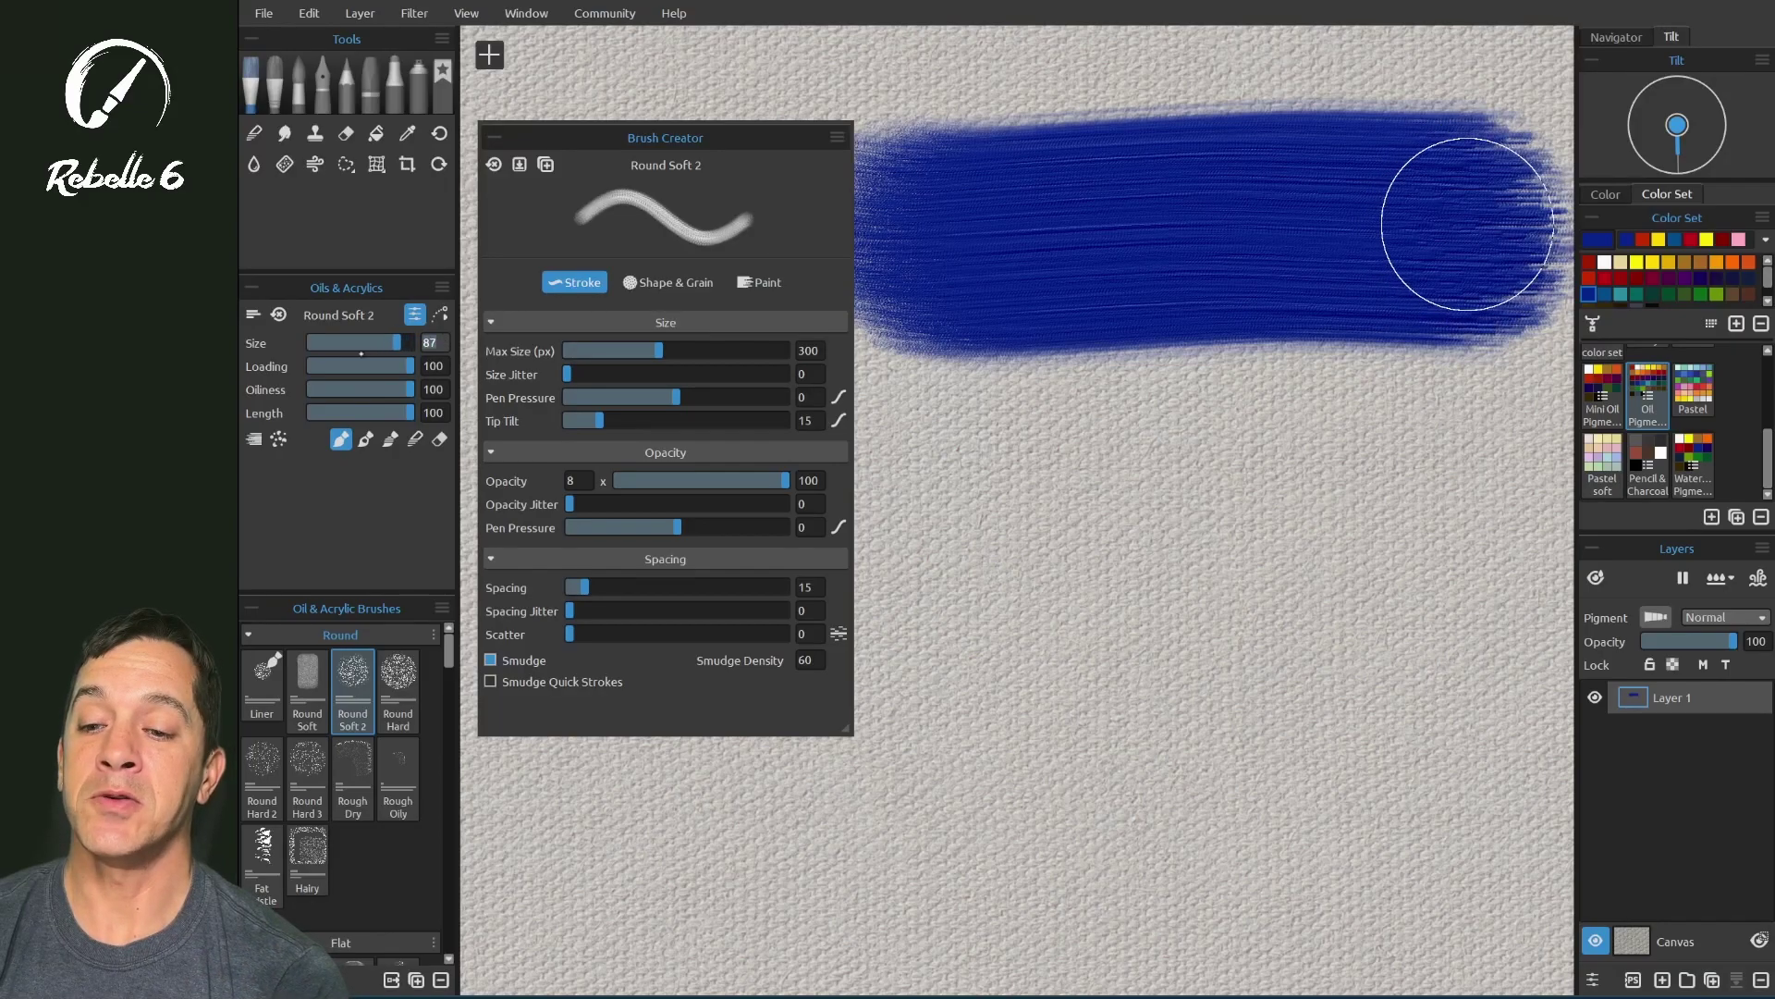
pyautogui.press('[')
pyautogui.press('[')
pyautogui.press('[')
pyautogui.press('[')
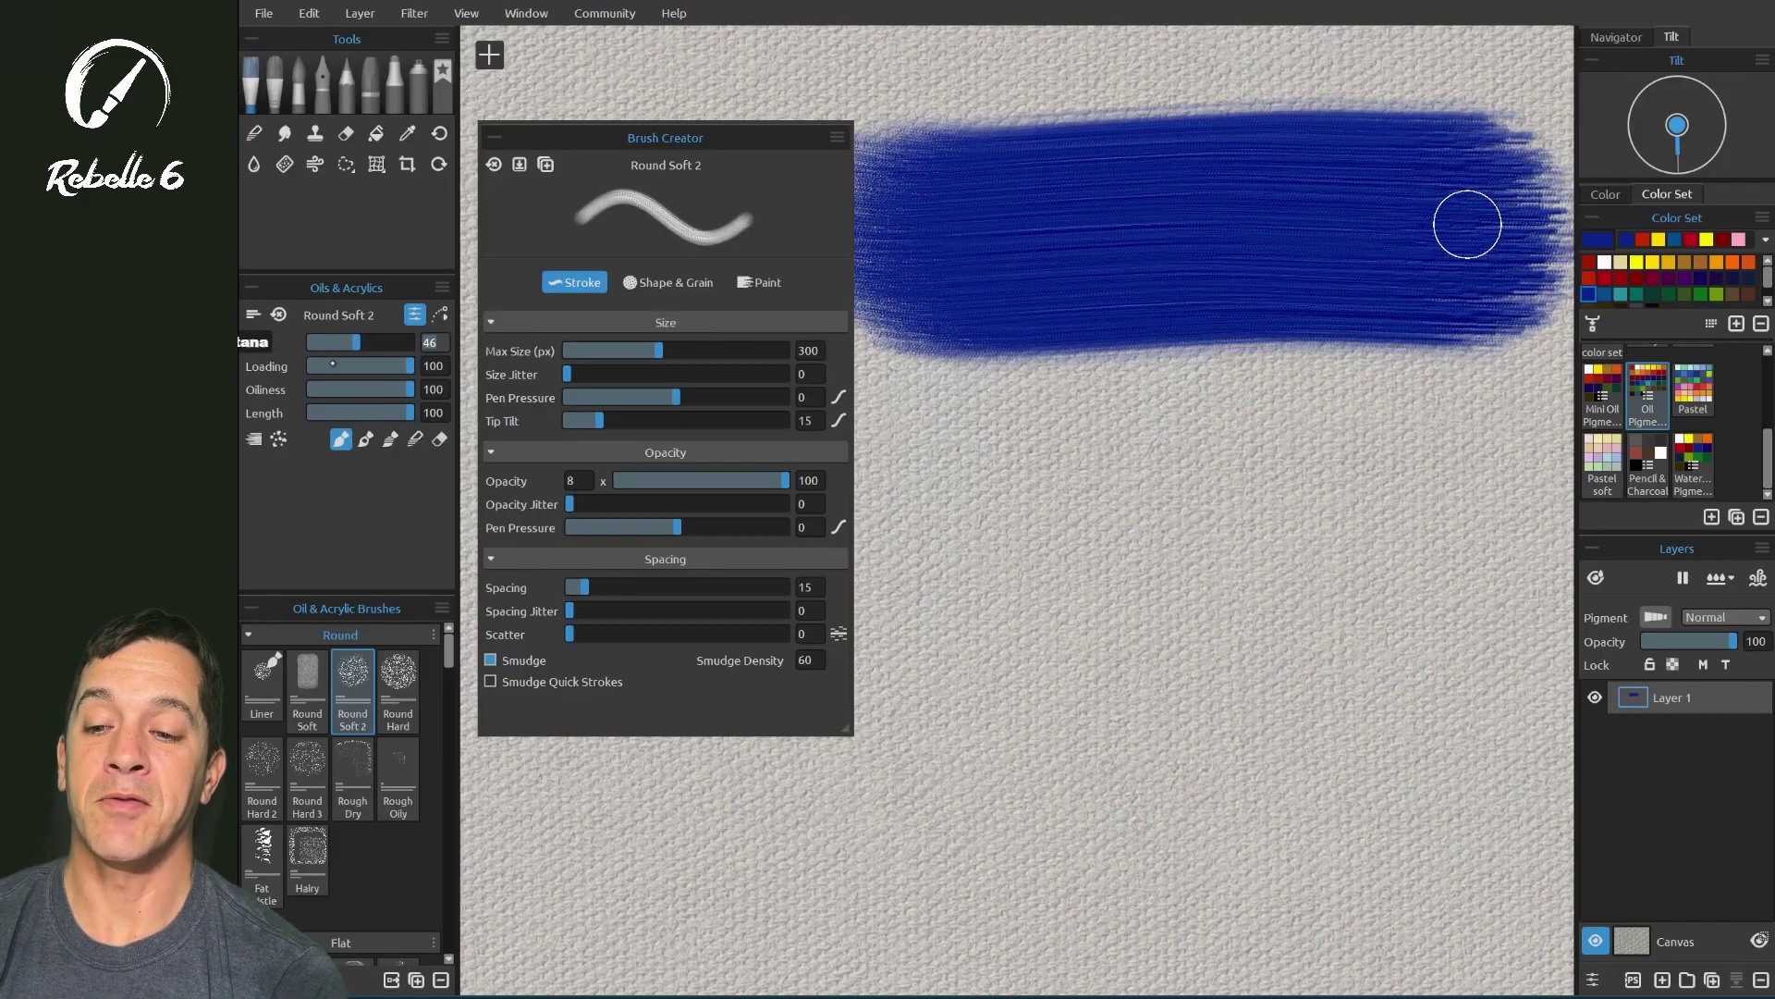
pyautogui.click(357, 365)
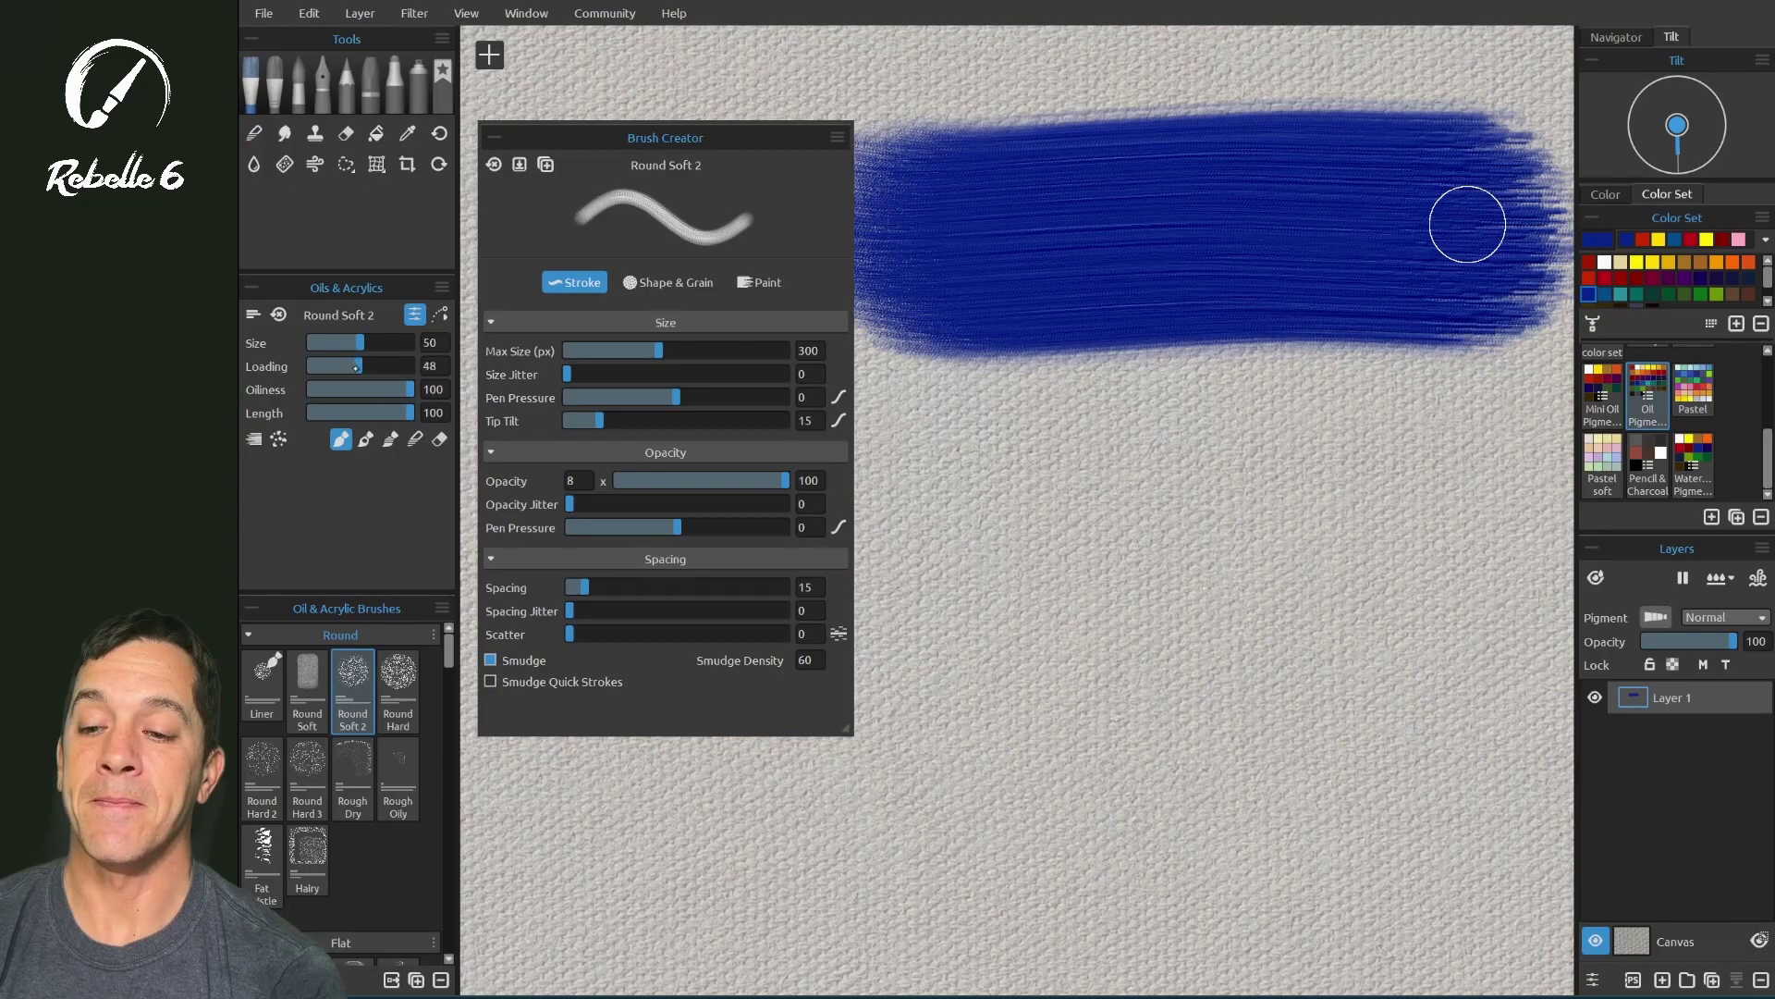
pyautogui.moveTo(405, 388); pyautogui.dragTo(353, 388)
pyautogui.click(356, 412)
# Paint a drier stroke below the first, then reset Length to 100 and paint a long serpentine stroke
pyautogui.moveTo(902, 477)
pyautogui.mouseDown()
pyautogui.moveTo(1439, 480)
pyautogui.moveTo(1340, 532)
pyautogui.mouseUp()
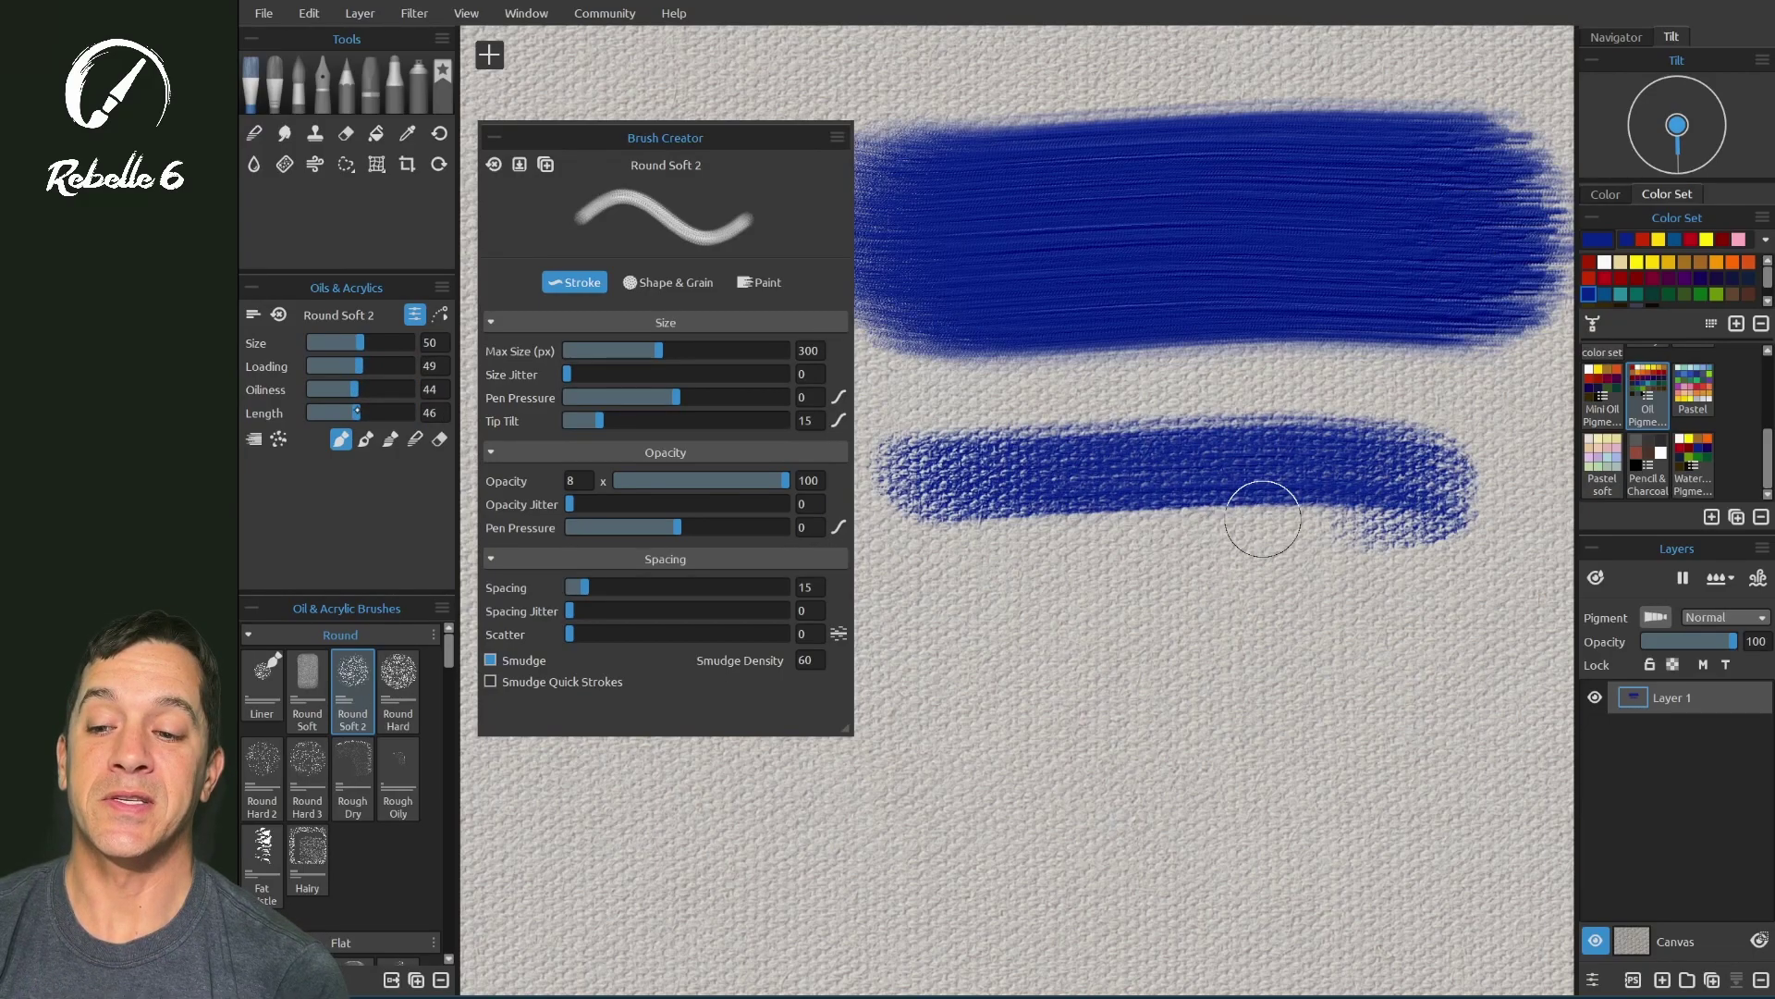
pyautogui.moveTo(372, 412); pyautogui.dragTo(449, 412)
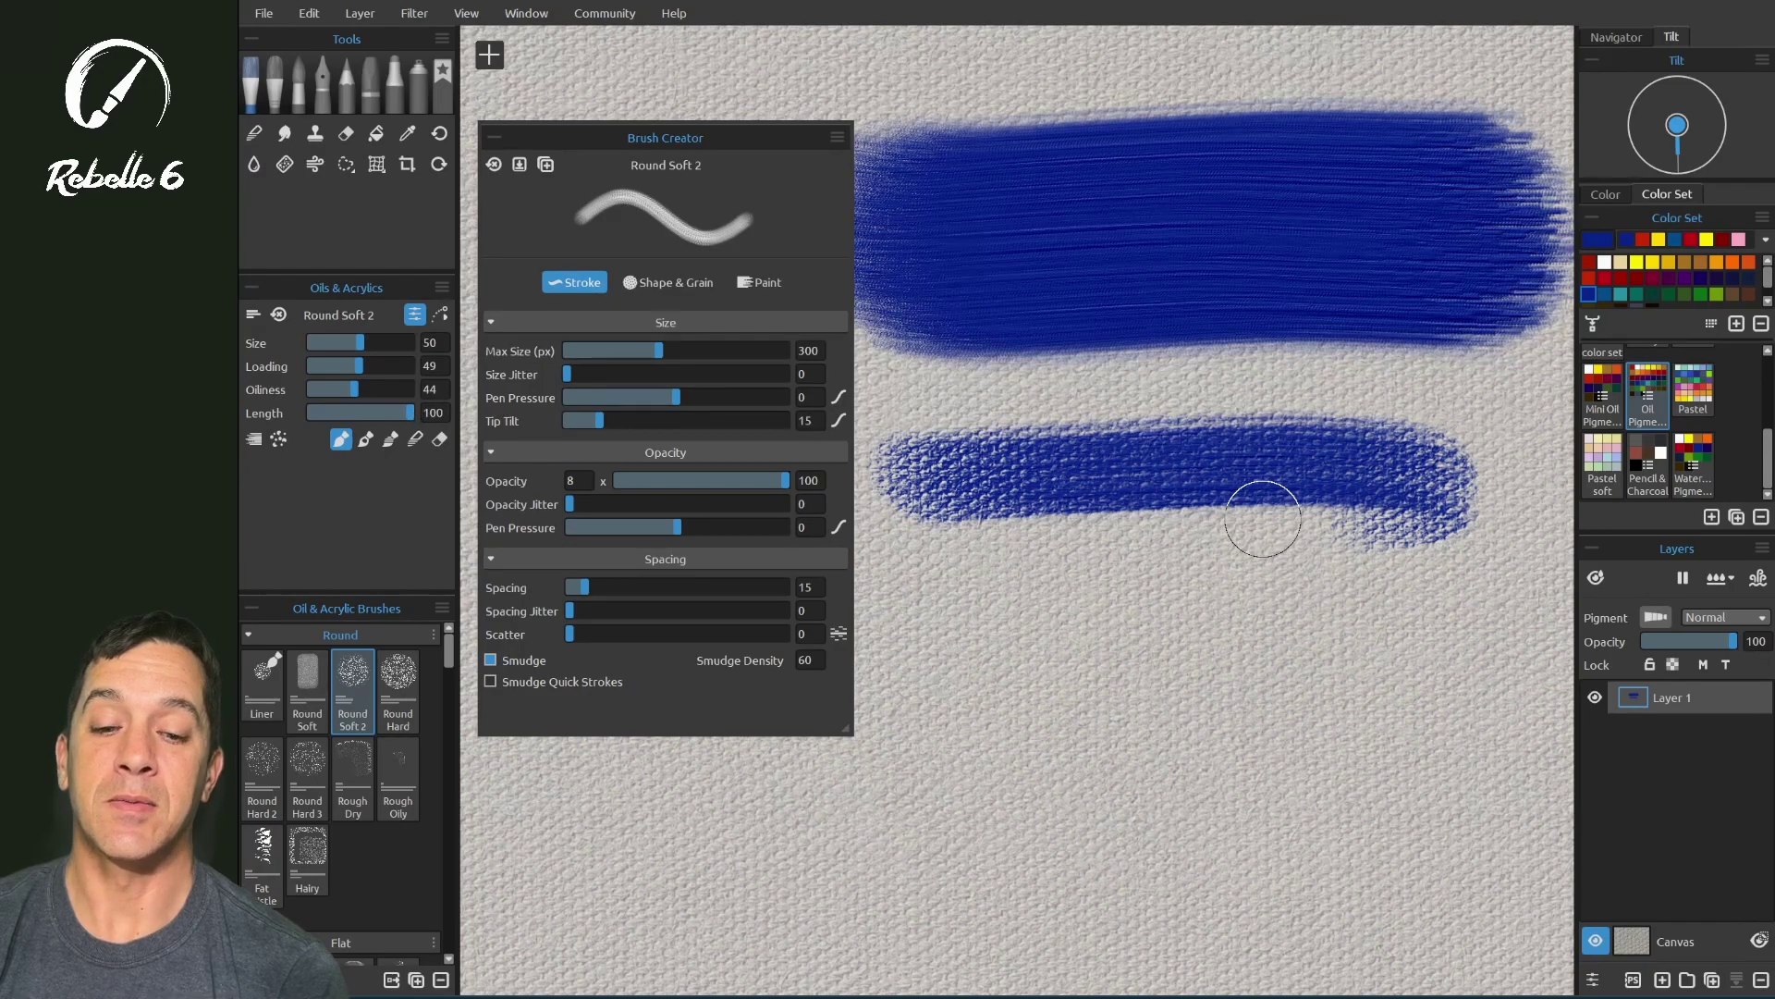
pyautogui.moveTo(955, 579)
pyautogui.mouseDown()
pyautogui.moveTo(1304, 592)
pyautogui.moveTo(1035, 703)
pyautogui.moveTo(989, 841)
pyautogui.moveTo(1427, 848)
pyautogui.moveTo(883, 837)
pyautogui.moveTo(666, 925)
pyautogui.moveTo(1225, 943)
pyautogui.moveTo(1480, 925)
pyautogui.mouseUp()
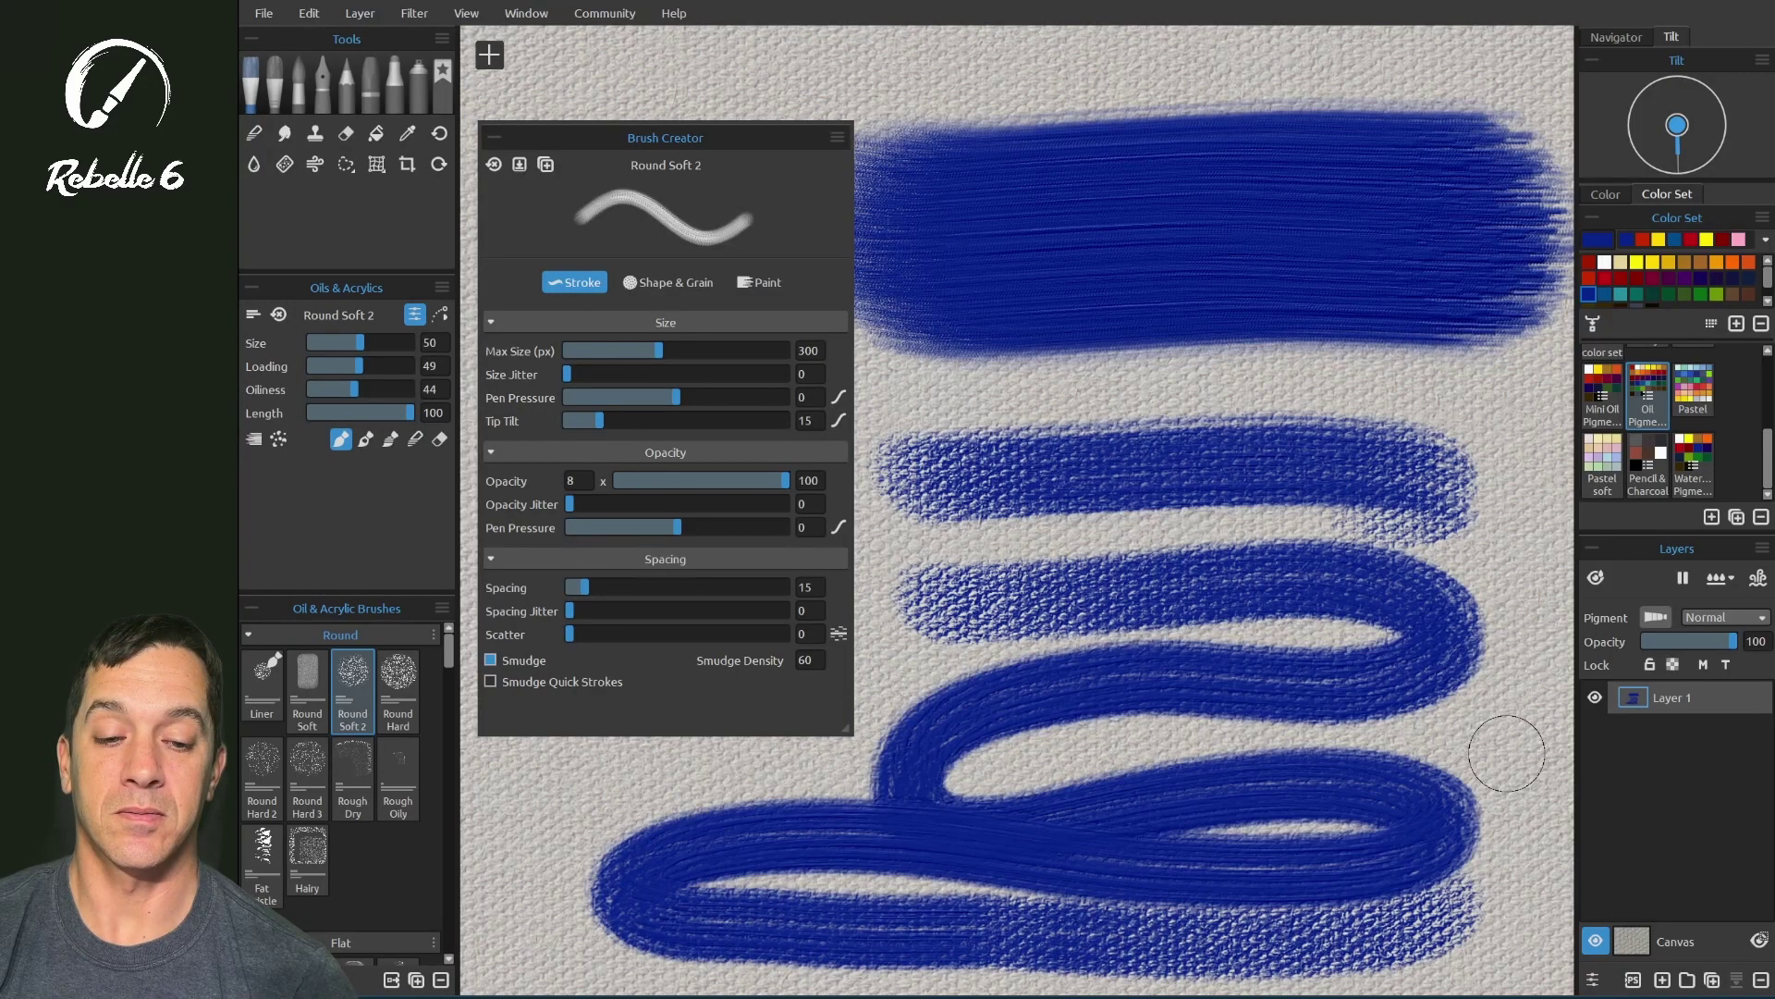
# Undo the serpentine stroke, then use Paint & Blend to paint a U-shaped stroke and blend a ring into it
pyautogui.hotkey('ctrl', 'z')
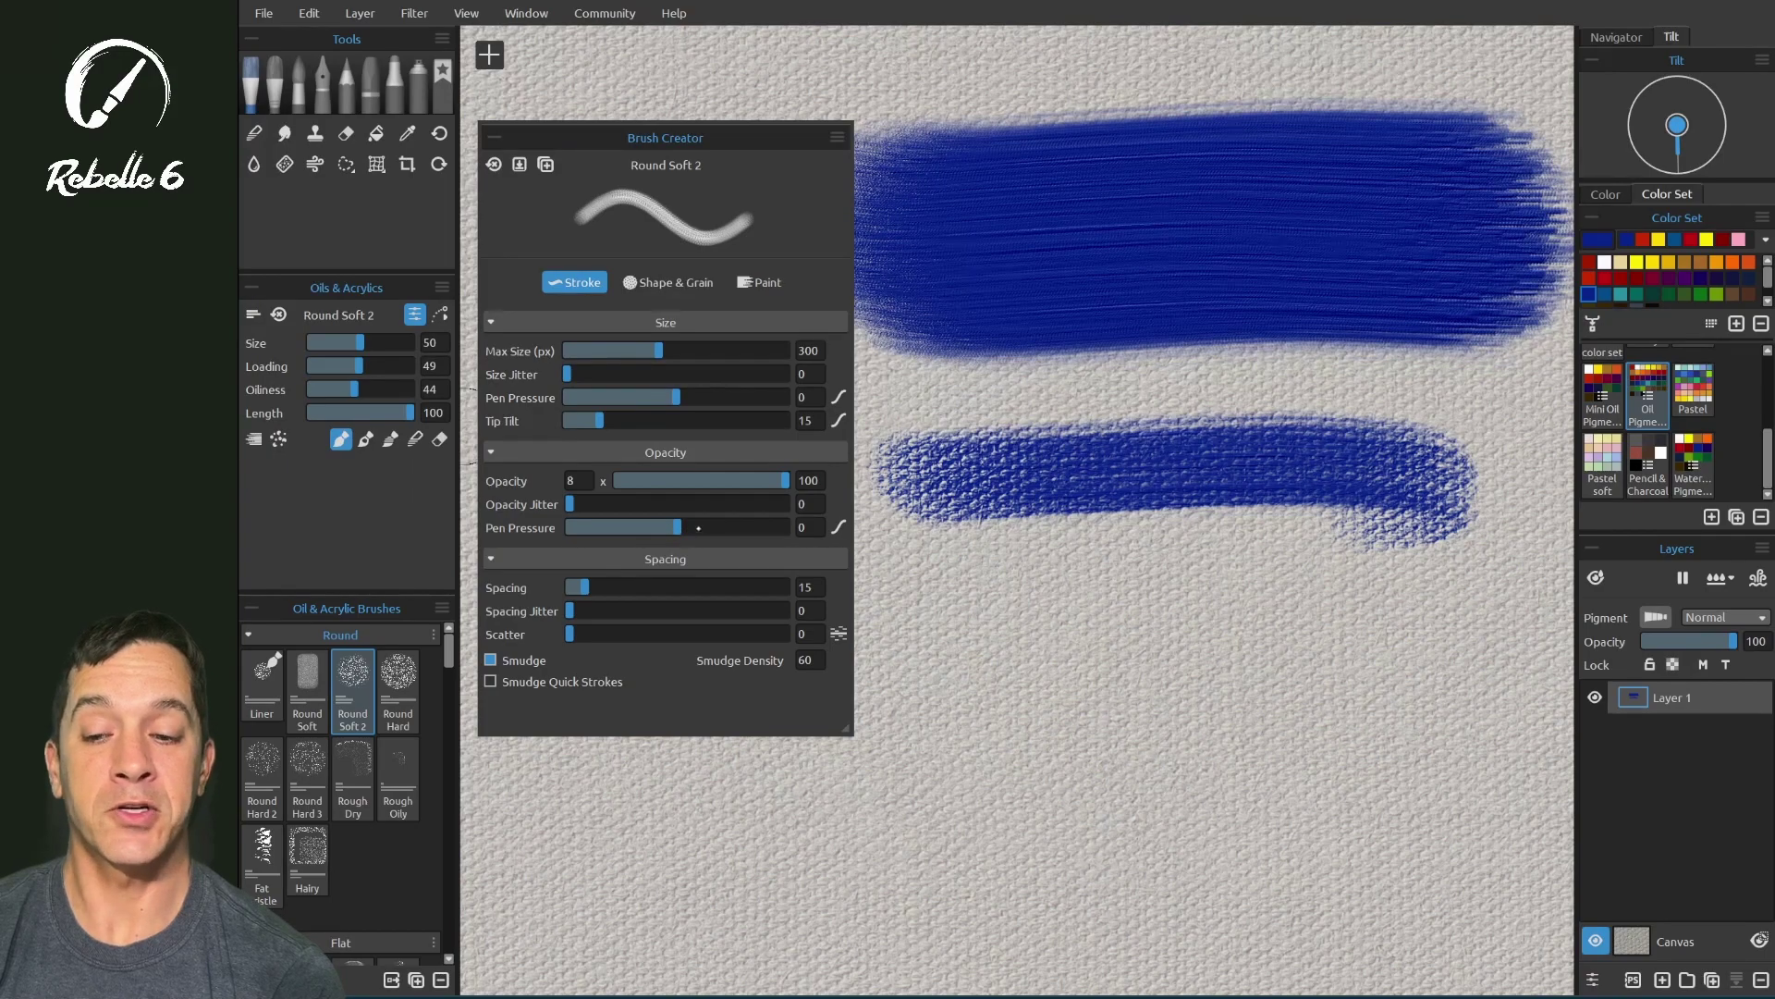
pyautogui.click(390, 439)
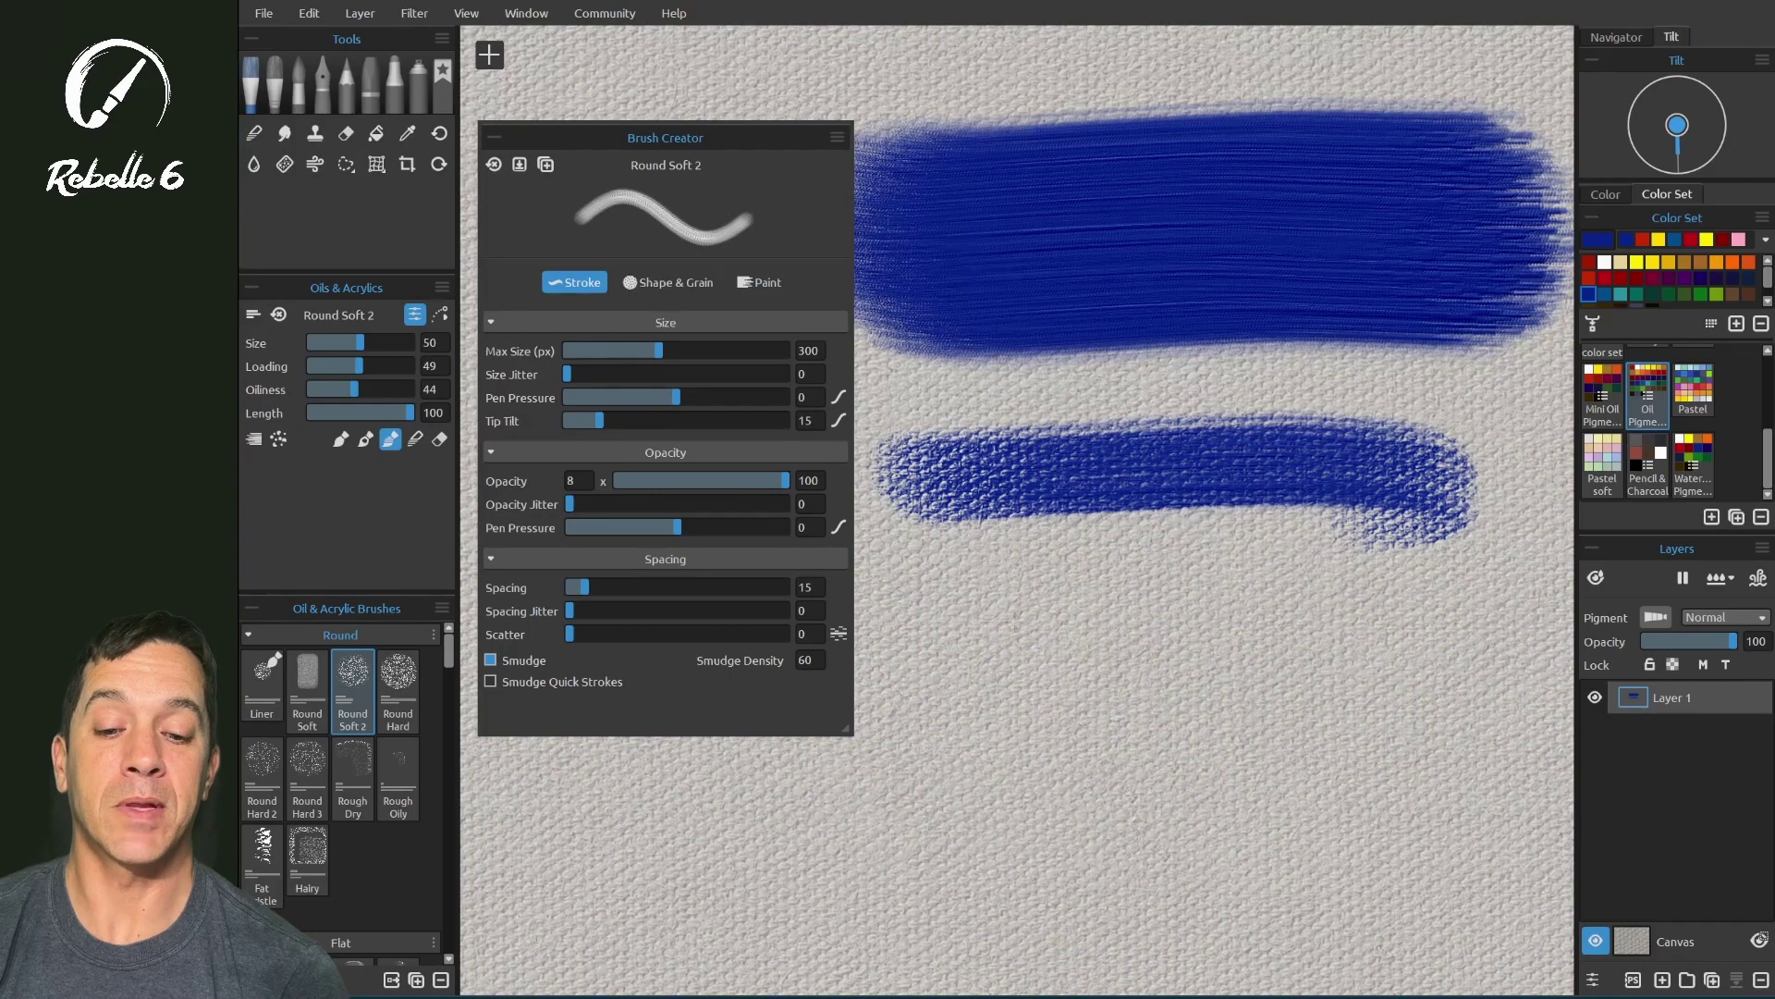
pyautogui.moveTo(1175, 622)
pyautogui.mouseDown()
pyautogui.moveTo(1431, 618)
pyautogui.moveTo(1475, 633)
pyautogui.moveTo(1486, 675)
pyautogui.moveTo(1430, 715)
pyautogui.moveTo(1331, 728)
pyautogui.moveTo(908, 738)
pyautogui.mouseUp()
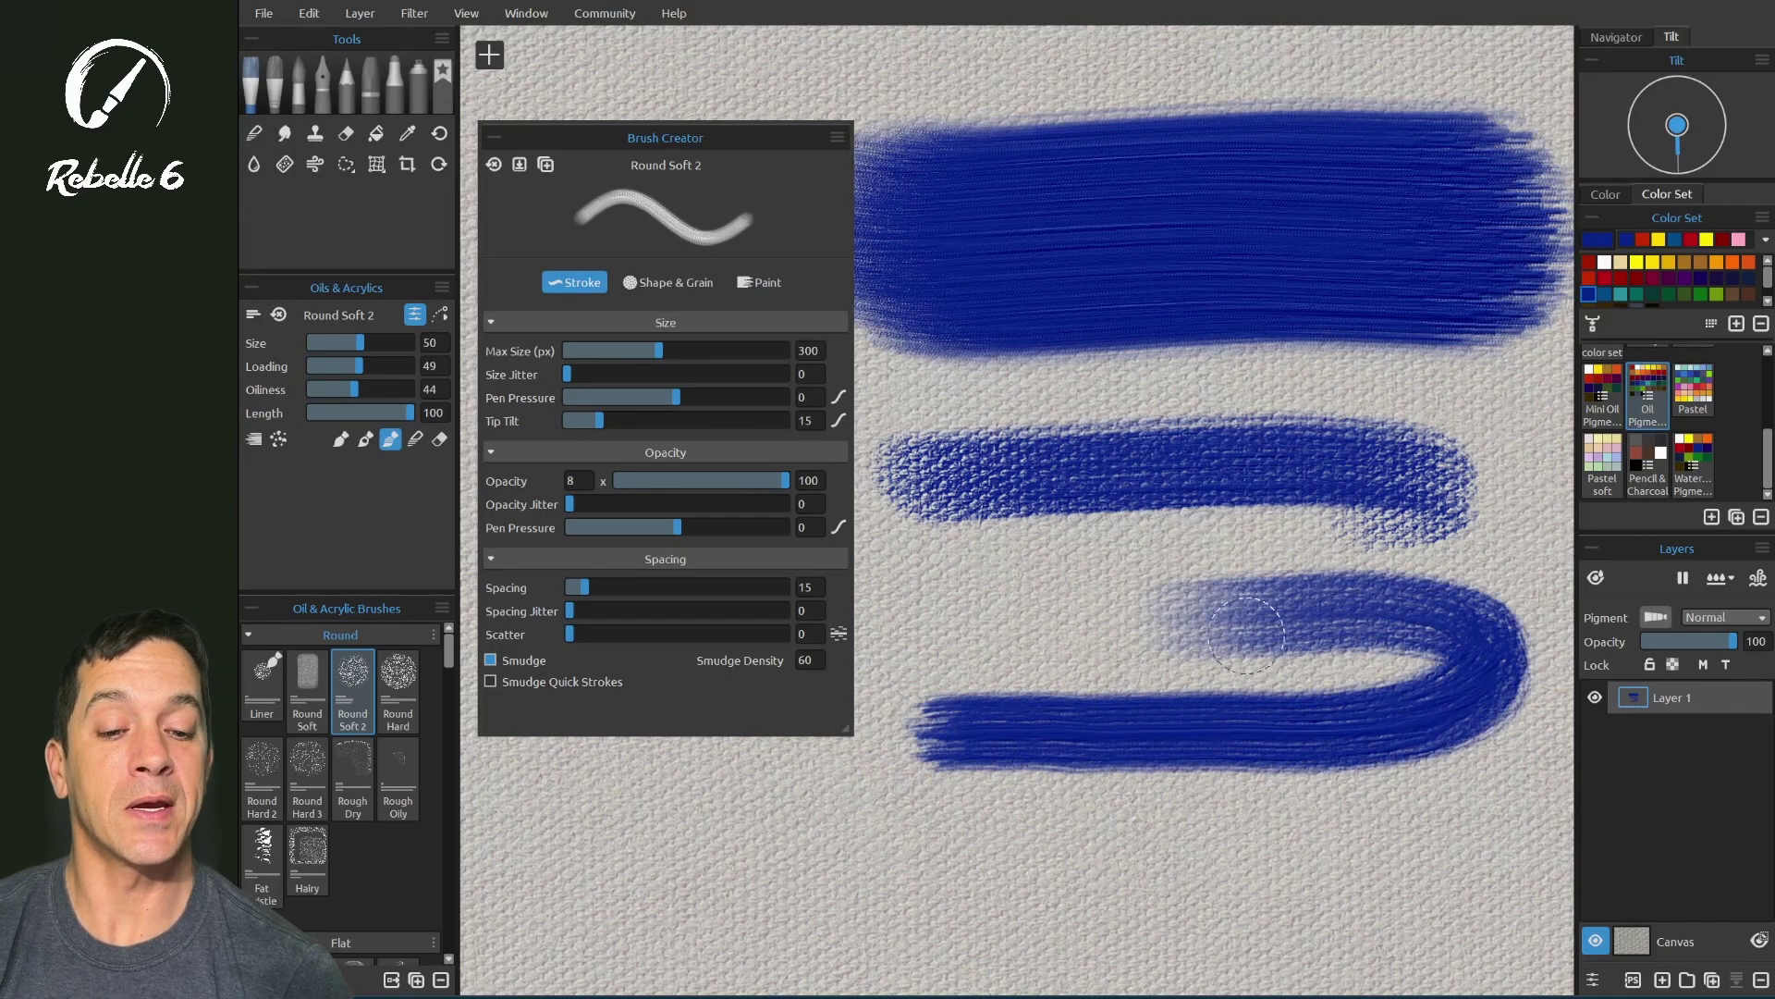
pyautogui.moveTo(1118, 610)
pyautogui.mouseDown()
pyautogui.moveTo(1313, 638)
pyautogui.moveTo(1135, 710)
pyautogui.moveTo(1105, 554)
pyautogui.moveTo(1294, 586)
pyautogui.moveTo(1166, 730)
pyautogui.moveTo(1103, 558)
pyautogui.moveTo(1333, 595)
pyautogui.moveTo(1187, 732)
pyautogui.moveTo(1086, 541)
pyautogui.mouseUp()
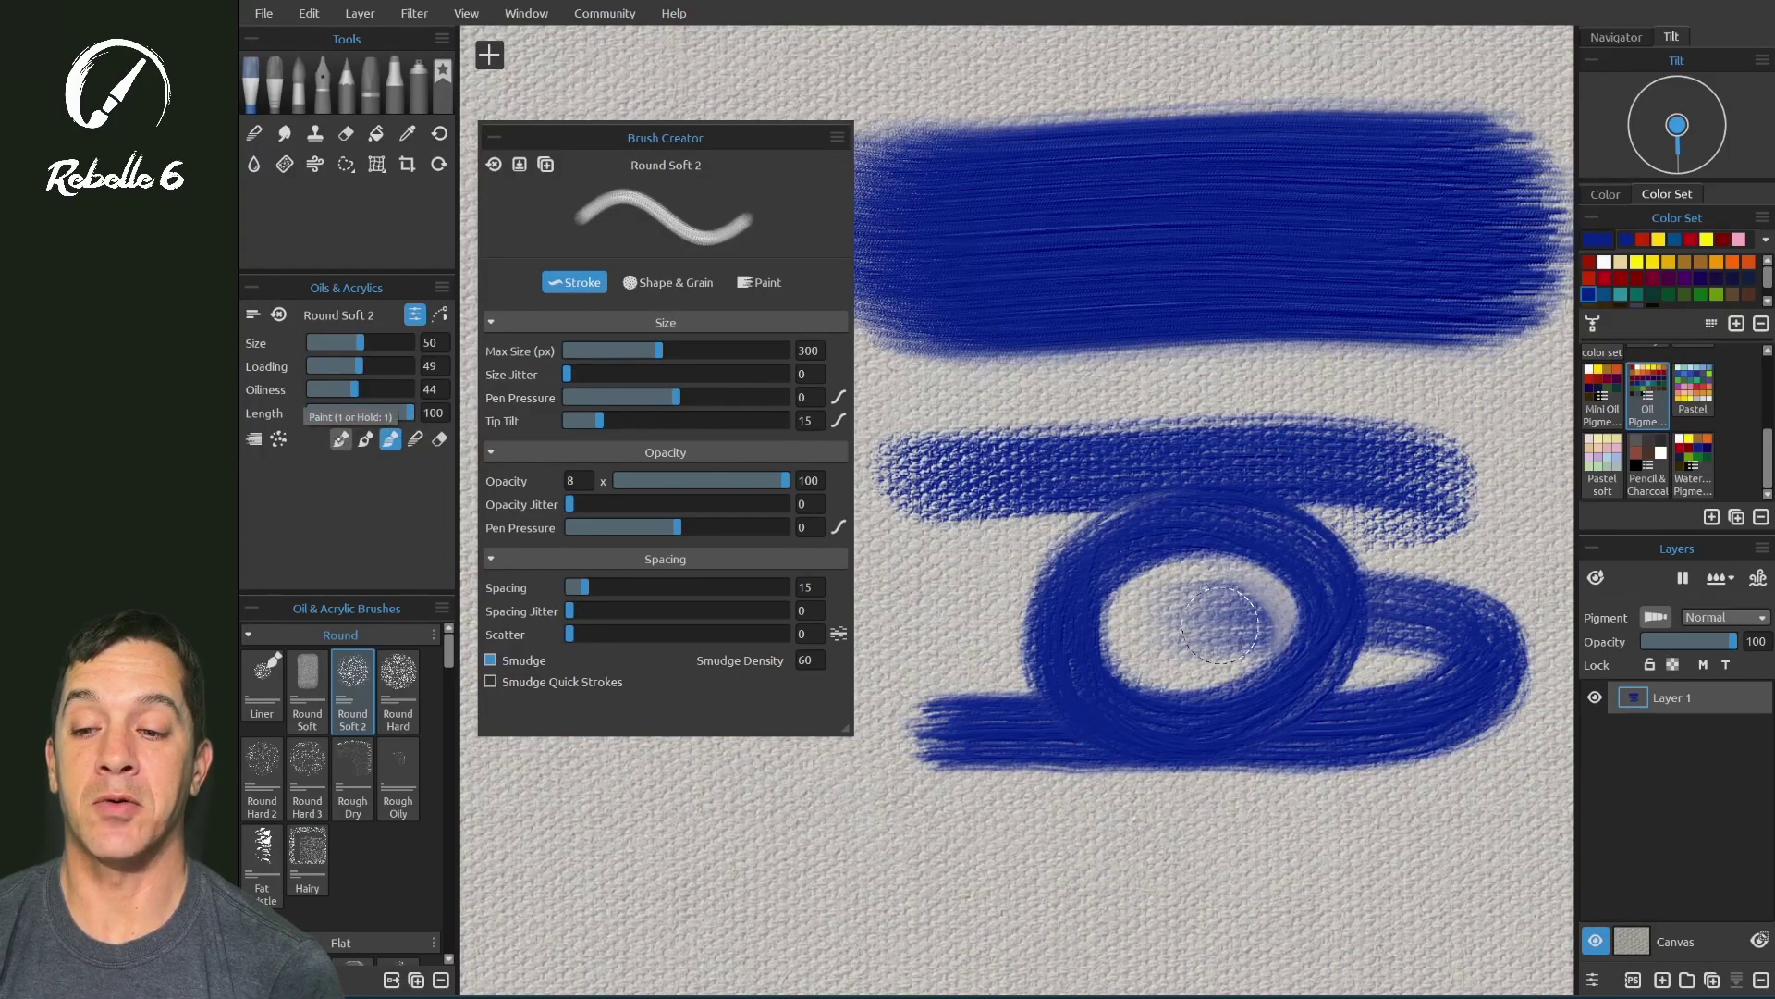
# With plain Paint, lay a long stroke along the canvas bottom, undoing the stray lower-left hook
pyautogui.click(340, 439)
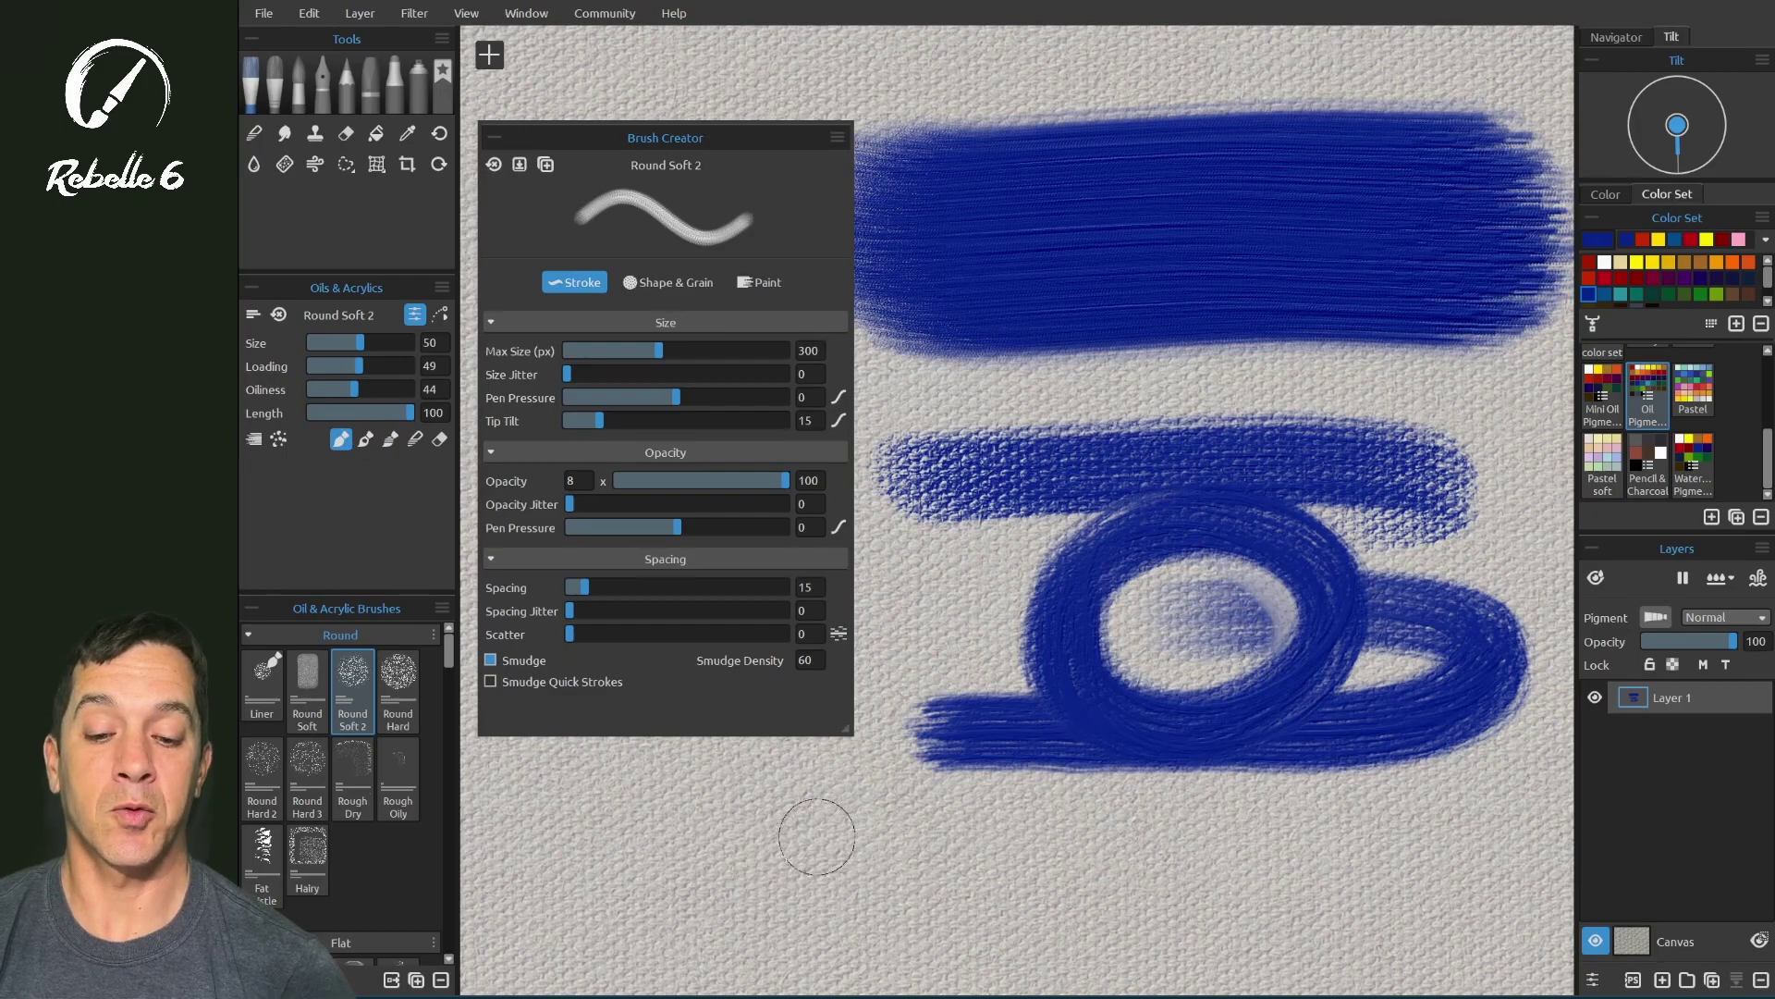
pyautogui.moveTo(817, 837)
pyautogui.mouseDown()
pyautogui.moveTo(1133, 841)
pyautogui.moveTo(1419, 819)
pyautogui.mouseUp()
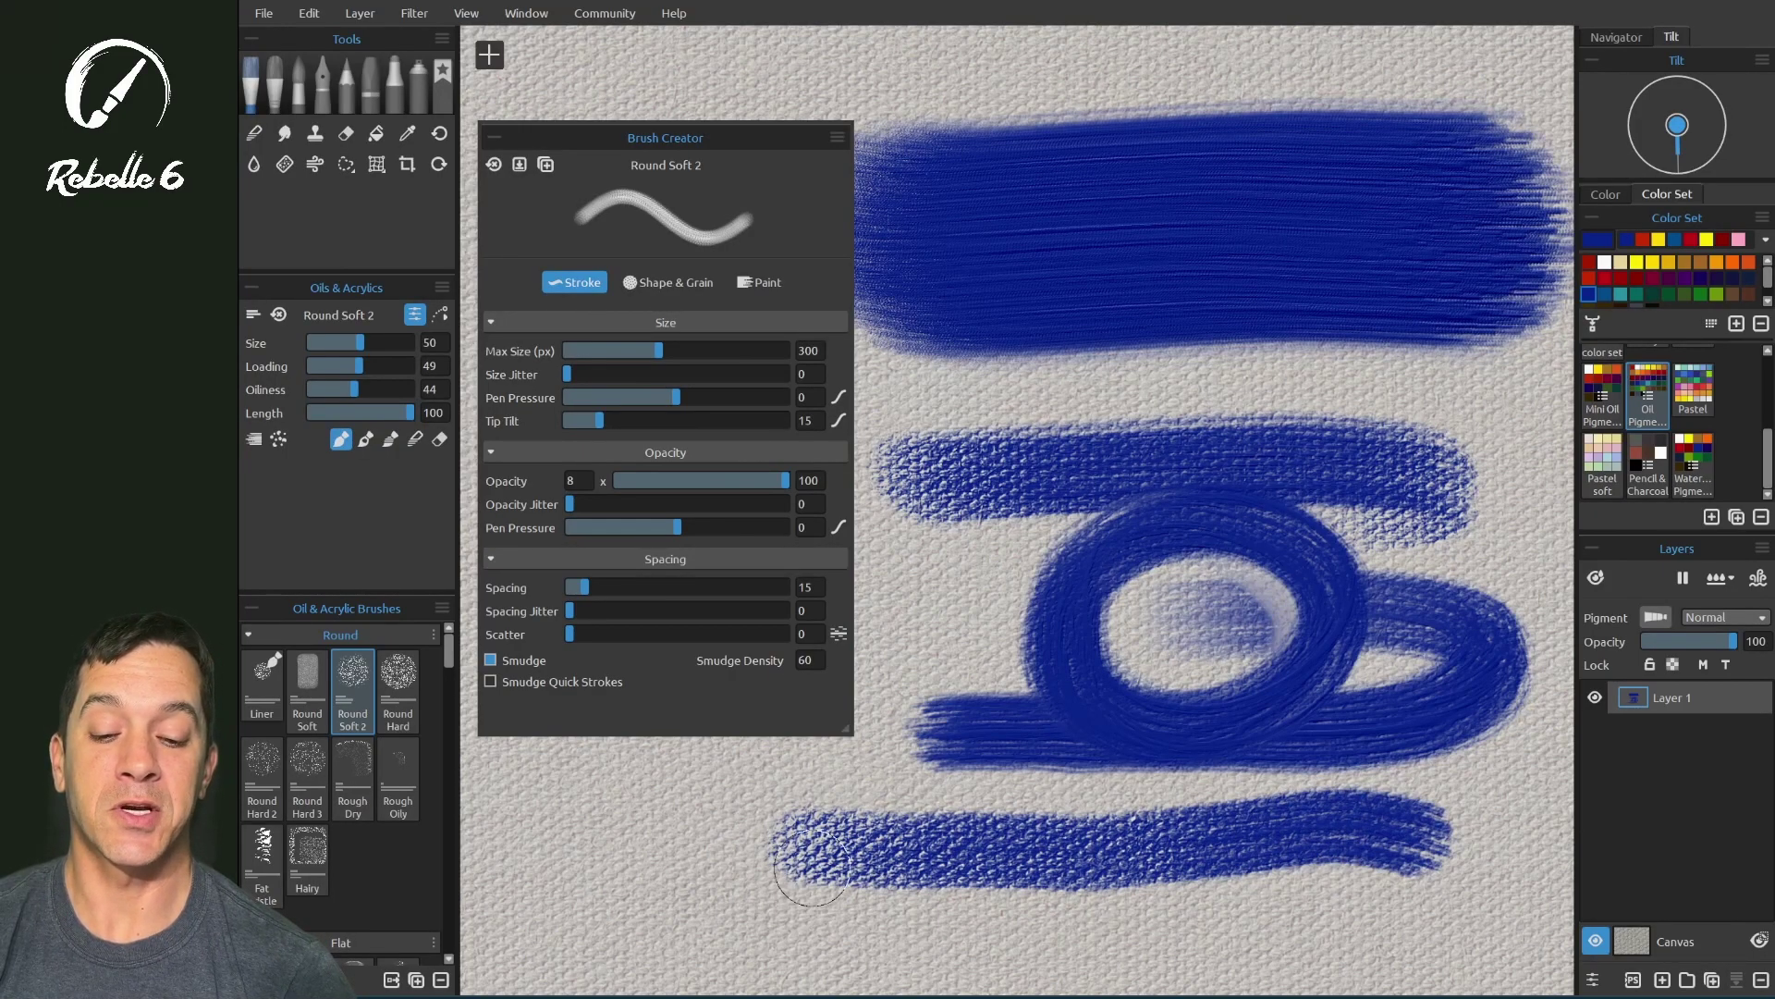
pyautogui.moveTo(777, 901)
pyautogui.mouseDown()
pyautogui.moveTo(717, 871)
pyautogui.moveTo(828, 769)
pyautogui.moveTo(861, 910)
pyautogui.moveTo(715, 841)
pyautogui.moveTo(826, 910)
pyautogui.moveTo(712, 876)
pyautogui.mouseUp()
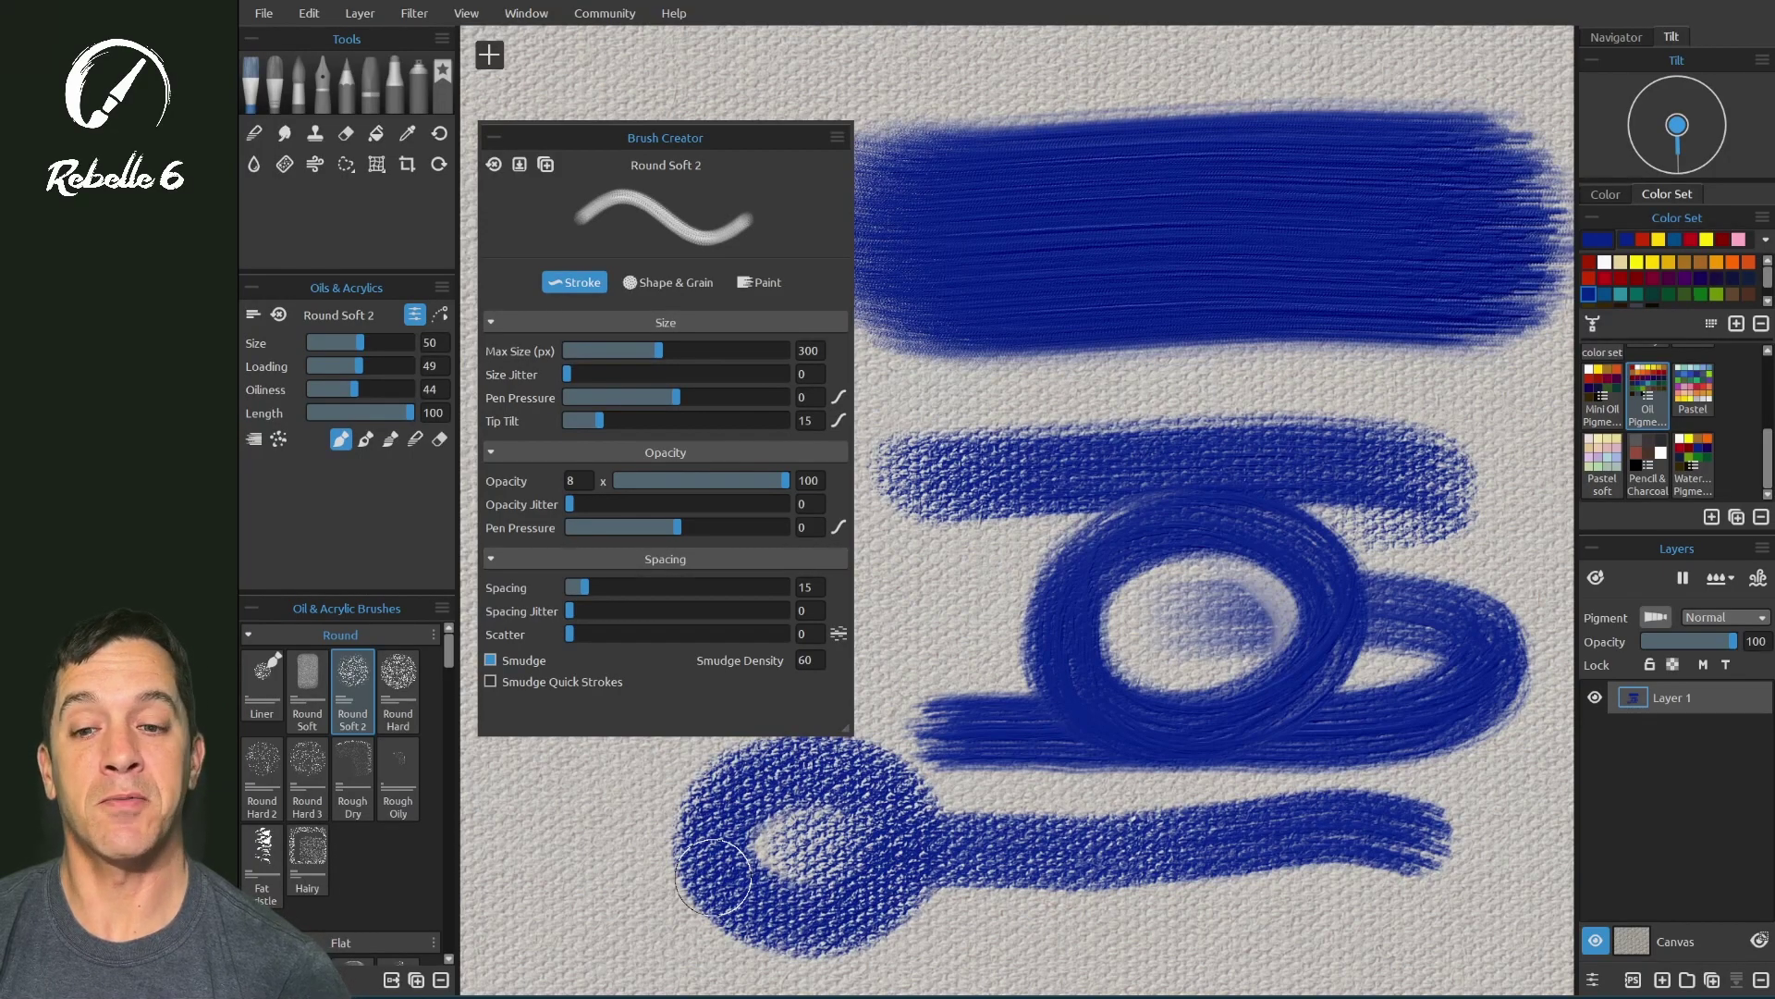
pyautogui.click(760, 282)
pyautogui.hotkey('ctrl', 'z')
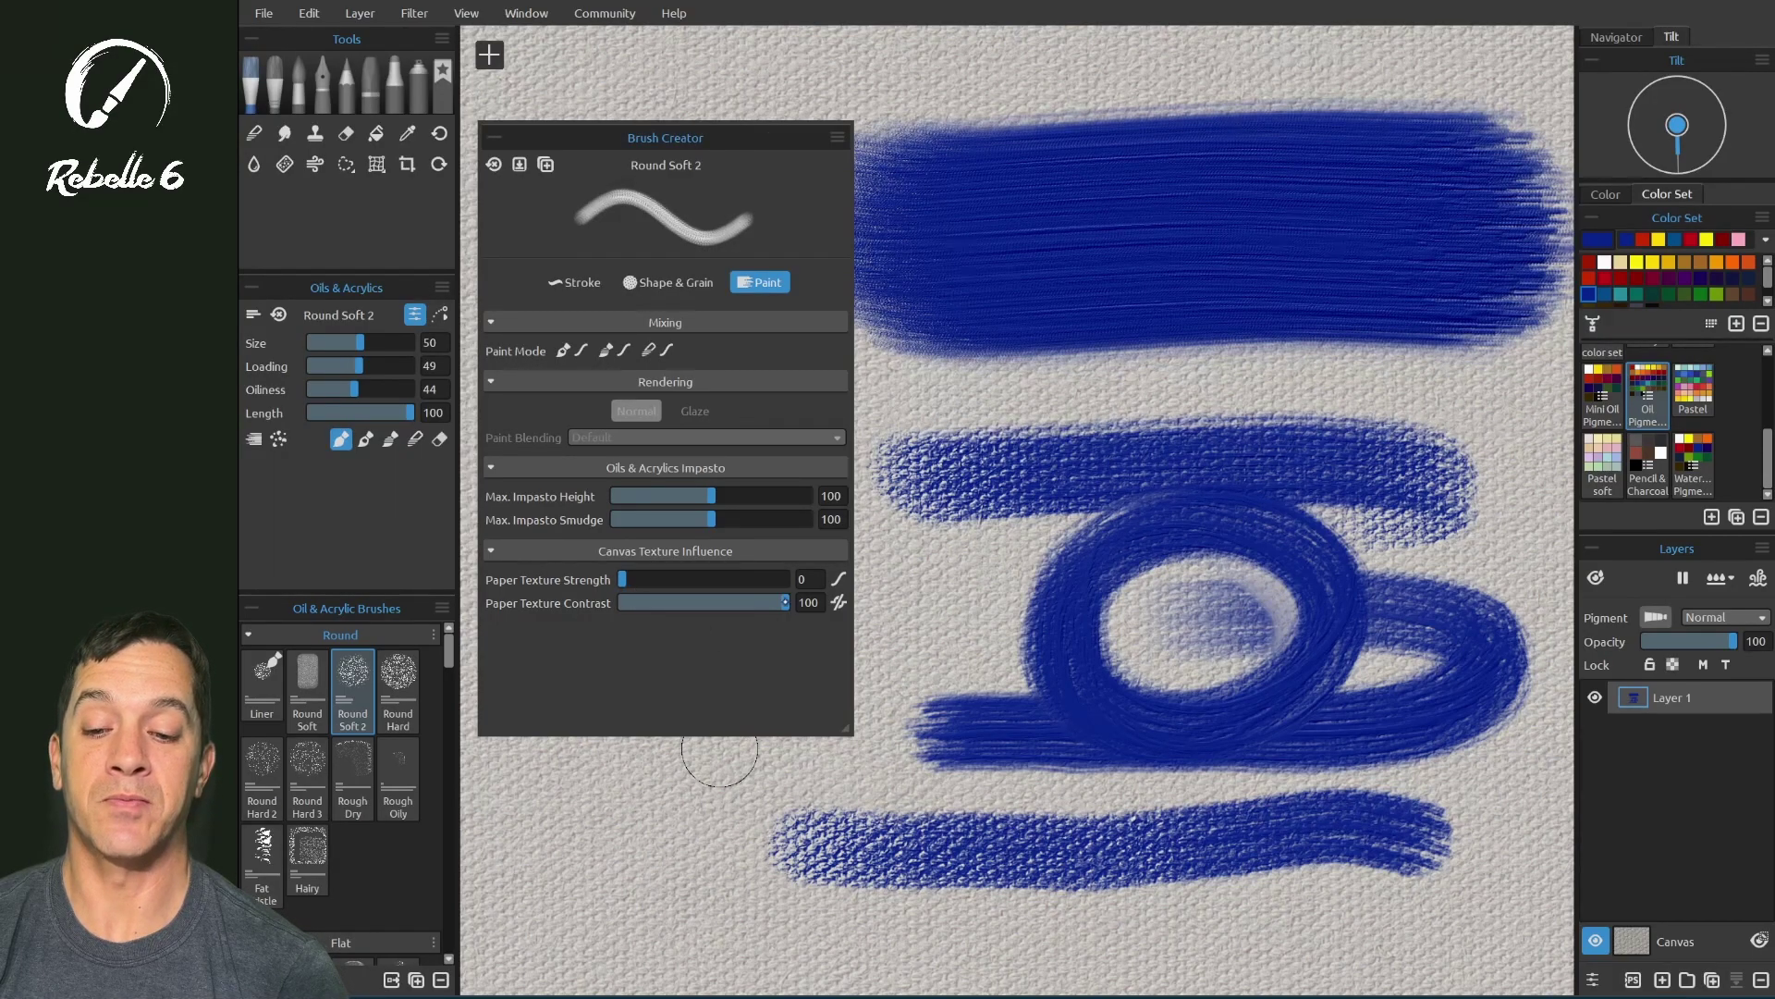
# Test a dab at Paper Texture Contrast 1, then paint a textured central patch at strength 52, contrast 53
pyautogui.moveTo(785, 602); pyautogui.dragTo(621, 602)
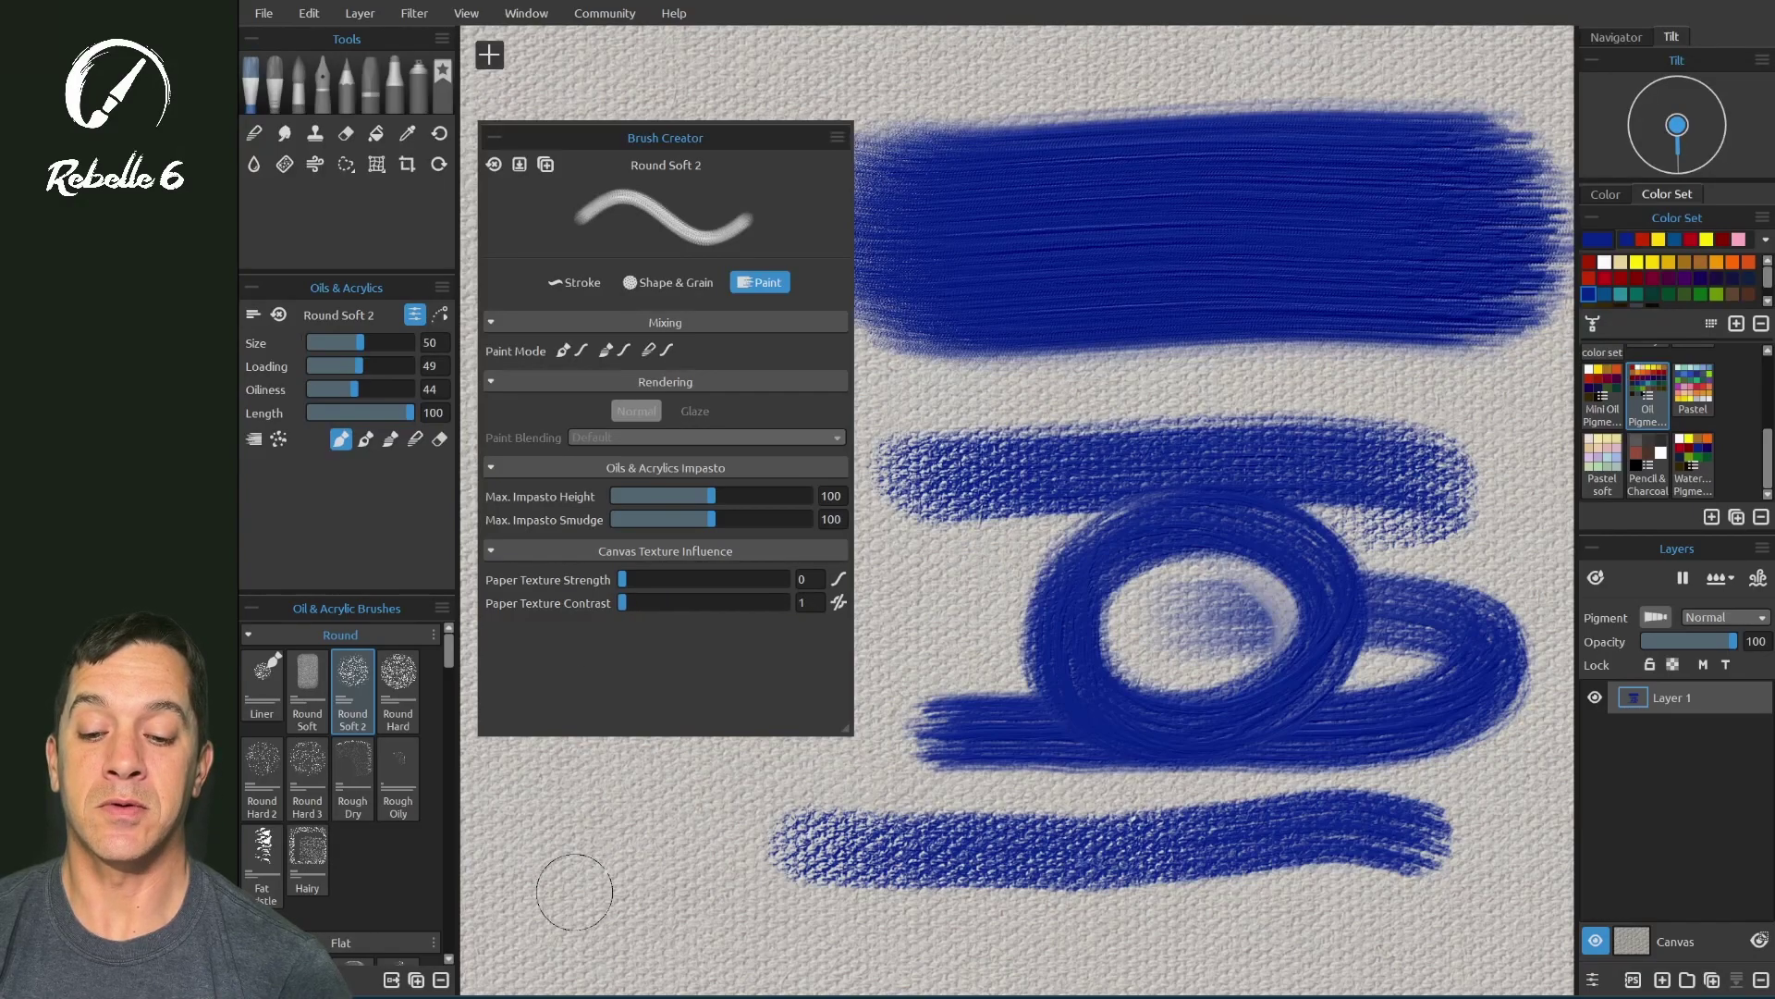
pyautogui.moveTo(570, 896); pyautogui.dragTo(1008, 917)
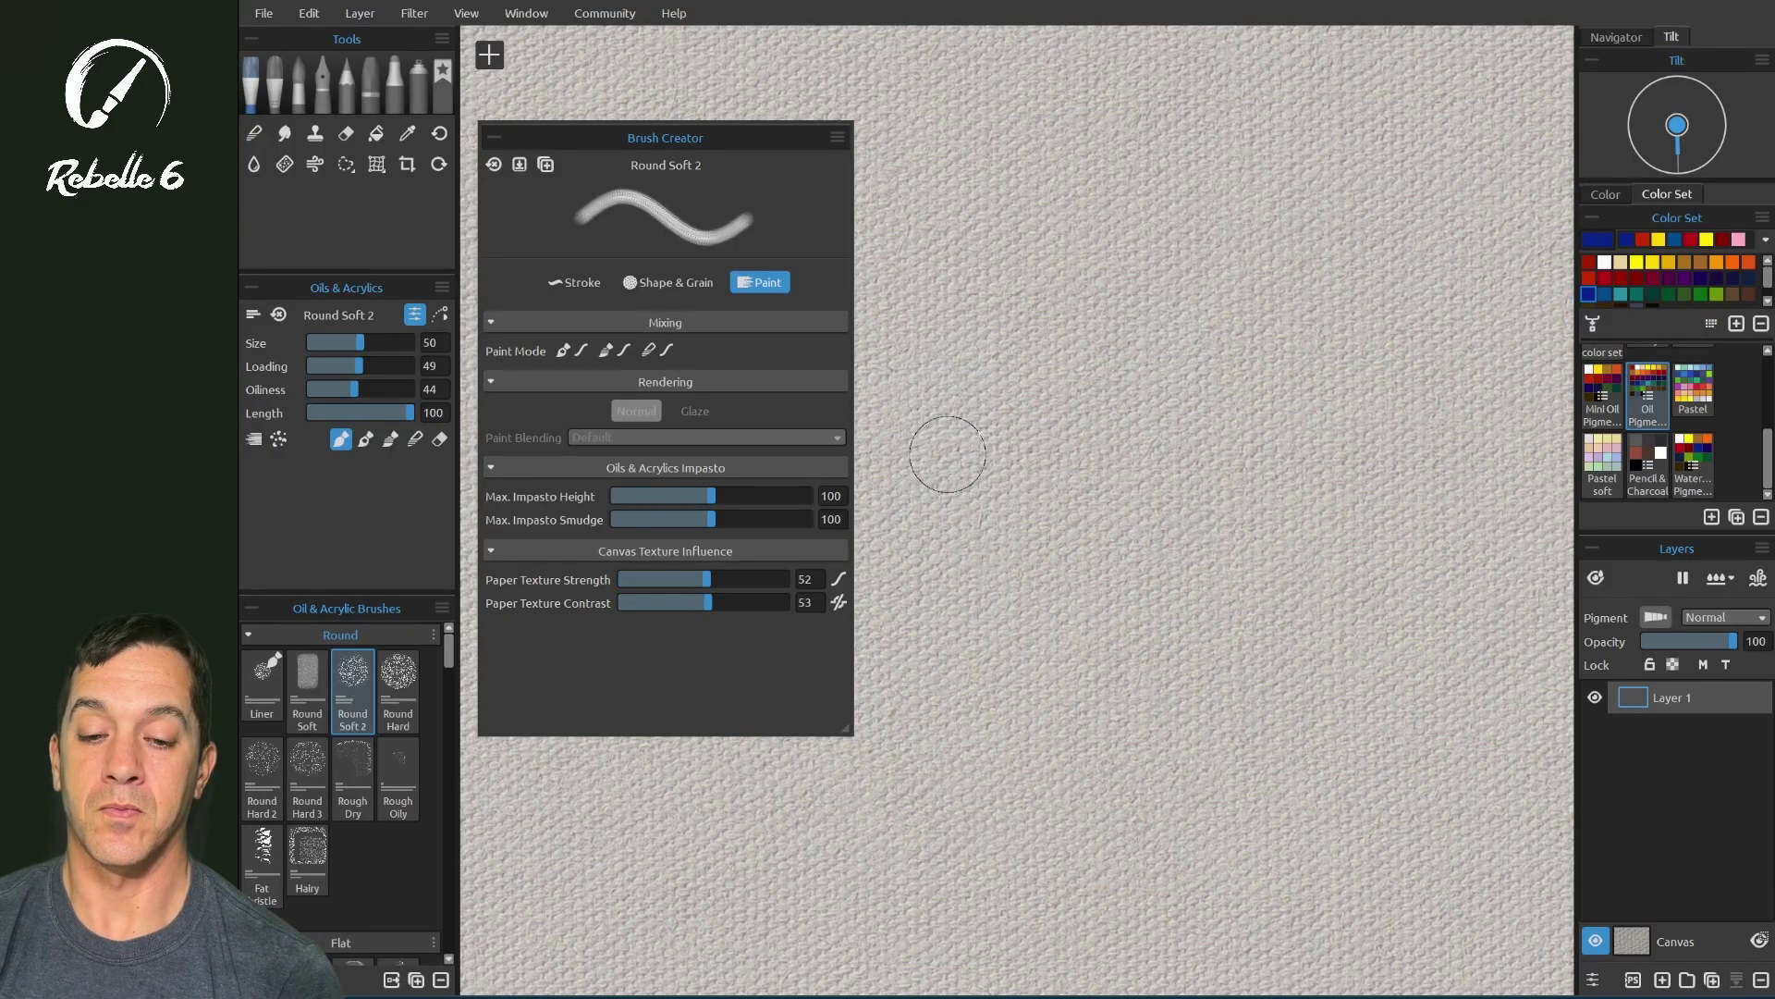
pyautogui.moveTo(934, 453)
pyautogui.mouseDown()
pyautogui.moveTo(1142, 427)
pyautogui.moveTo(1161, 470)
pyautogui.moveTo(947, 553)
pyautogui.moveTo(928, 573)
pyautogui.moveTo(966, 599)
pyautogui.moveTo(1194, 547)
pyautogui.moveTo(1249, 574)
pyautogui.moveTo(1156, 608)
pyautogui.moveTo(966, 627)
pyautogui.moveTo(952, 651)
pyautogui.moveTo(1182, 638)
pyautogui.moveTo(1063, 656)
pyautogui.moveTo(968, 706)
pyautogui.moveTo(1235, 671)
pyautogui.moveTo(1085, 747)
pyautogui.moveTo(1267, 663)
pyautogui.moveTo(1132, 740)
pyautogui.moveTo(1217, 716)
pyautogui.moveTo(1312, 661)
pyautogui.moveTo(1161, 847)
pyautogui.moveTo(1307, 661)
pyautogui.moveTo(1204, 768)
pyautogui.moveTo(1181, 824)
pyautogui.moveTo(1325, 659)
pyautogui.moveTo(1229, 779)
pyautogui.moveTo(1190, 875)
pyautogui.moveTo(1357, 666)
pyautogui.moveTo(1226, 856)
pyautogui.moveTo(1344, 678)
pyautogui.moveTo(1271, 838)
pyautogui.moveTo(1350, 688)
pyautogui.moveTo(1321, 801)
pyautogui.moveTo(1347, 741)
pyautogui.moveTo(1368, 838)
pyautogui.moveTo(1397, 673)
pyautogui.moveTo(1397, 860)
pyautogui.moveTo(1430, 823)
pyautogui.moveTo(1435, 689)
pyautogui.moveTo(1460, 758)
pyautogui.moveTo(1472, 657)
pyautogui.moveTo(1504, 801)
pyautogui.moveTo(1412, 606)
pyautogui.mouseUp()
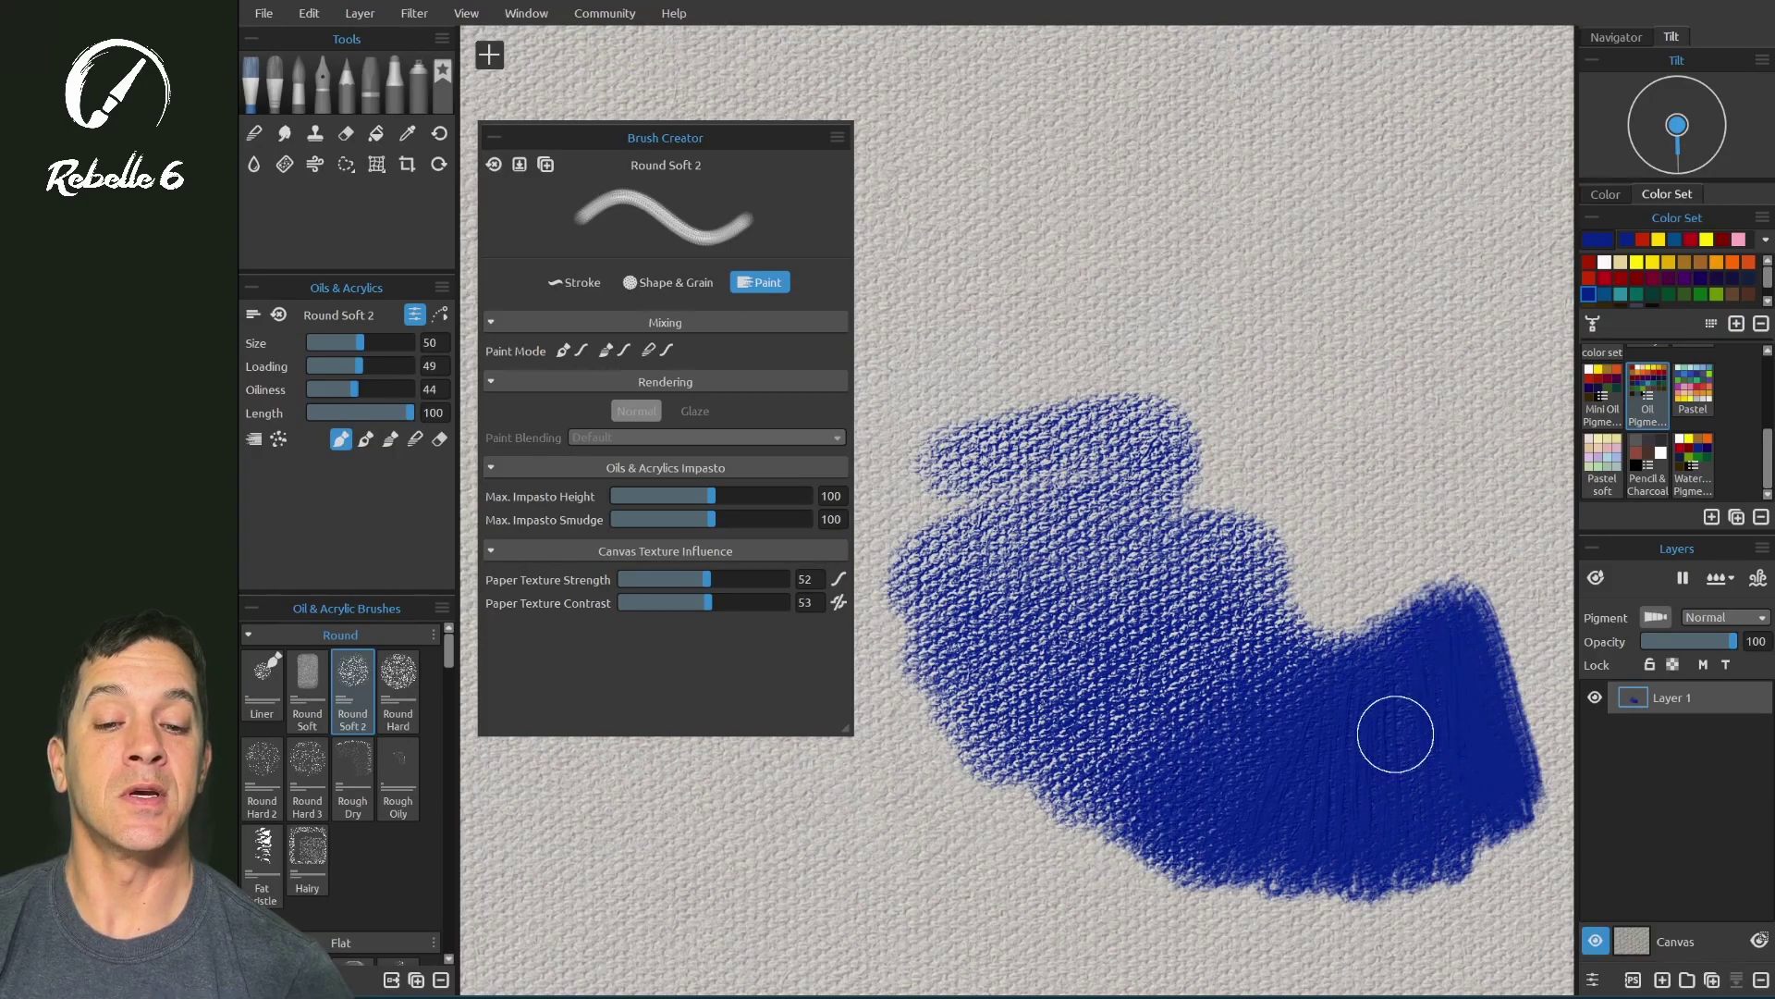
# Paint a thick blue ring stroke over the upper part of the textured patch
pyautogui.moveTo(1017, 584)
pyautogui.mouseDown()
pyautogui.moveTo(888, 536)
pyautogui.moveTo(1221, 536)
pyautogui.moveTo(936, 357)
pyautogui.moveTo(1156, 555)
pyautogui.moveTo(889, 568)
pyautogui.mouseUp()
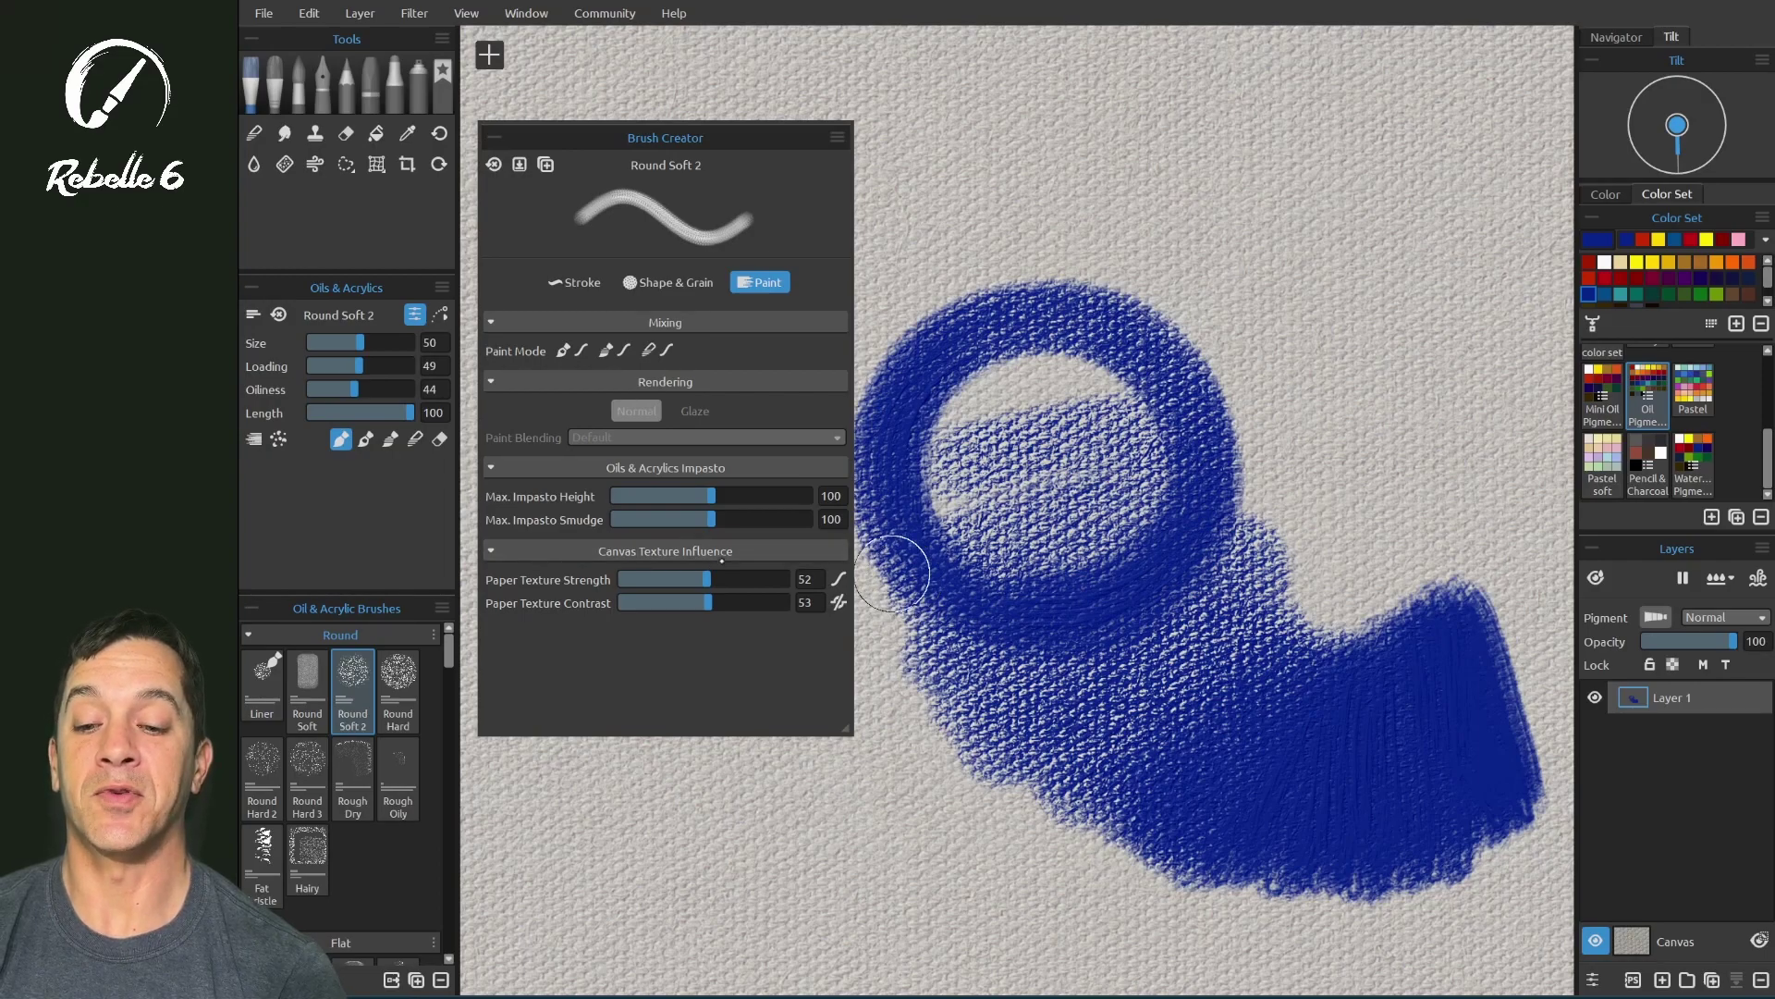